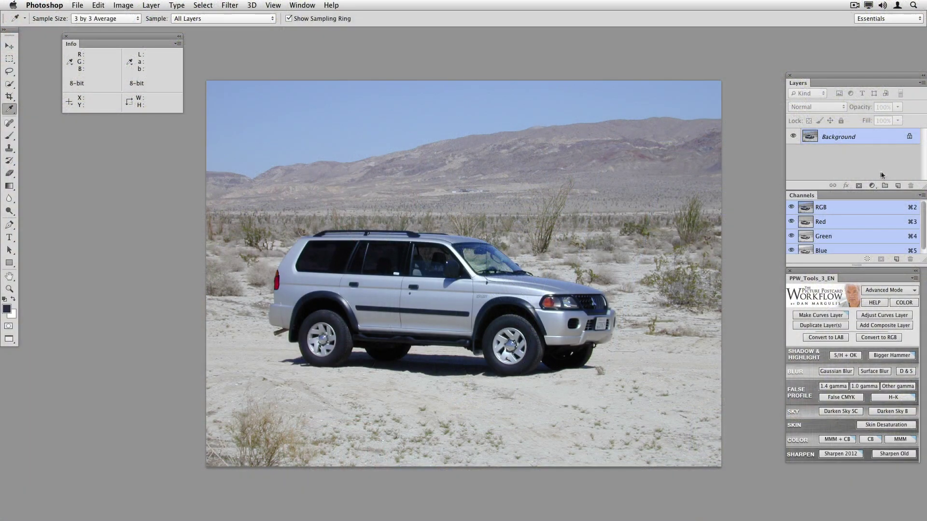
- Duplicate the Background layer and open Curves on the copy's Red channel with amounts shown as Pigment/Ink %
drag(886, 141, 897, 185)
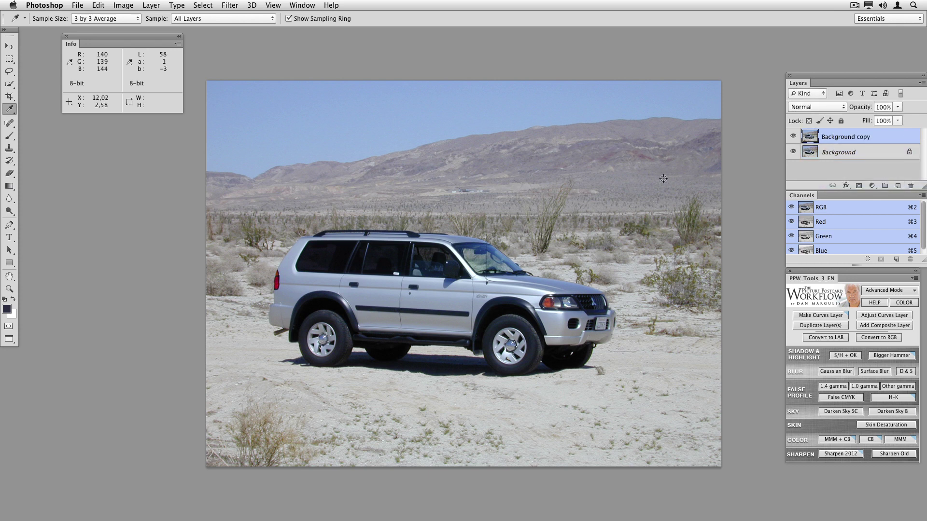
key(super+m)
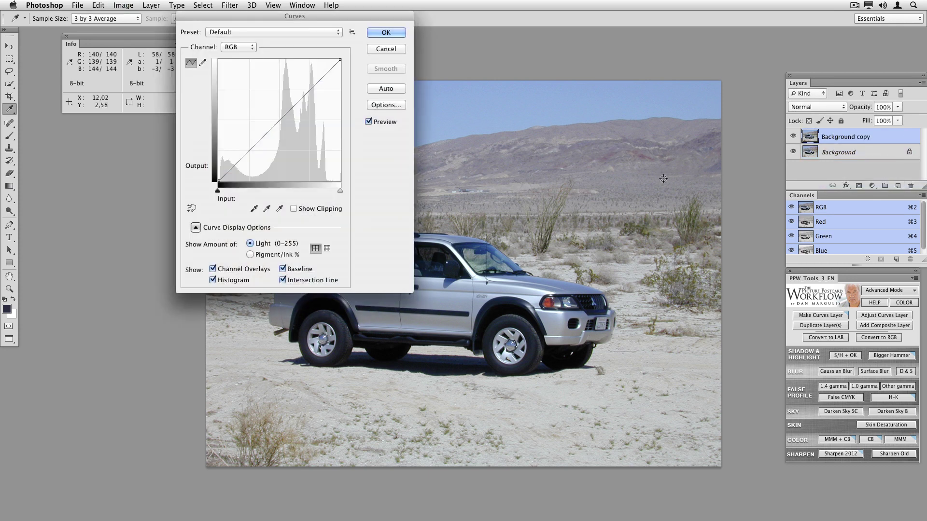
drag(411, 17, 332, 17)
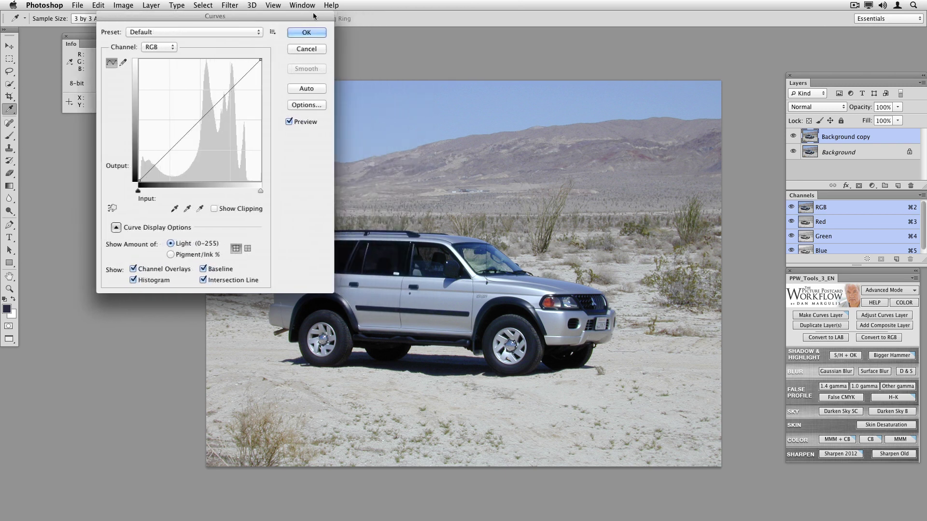
click(160, 47)
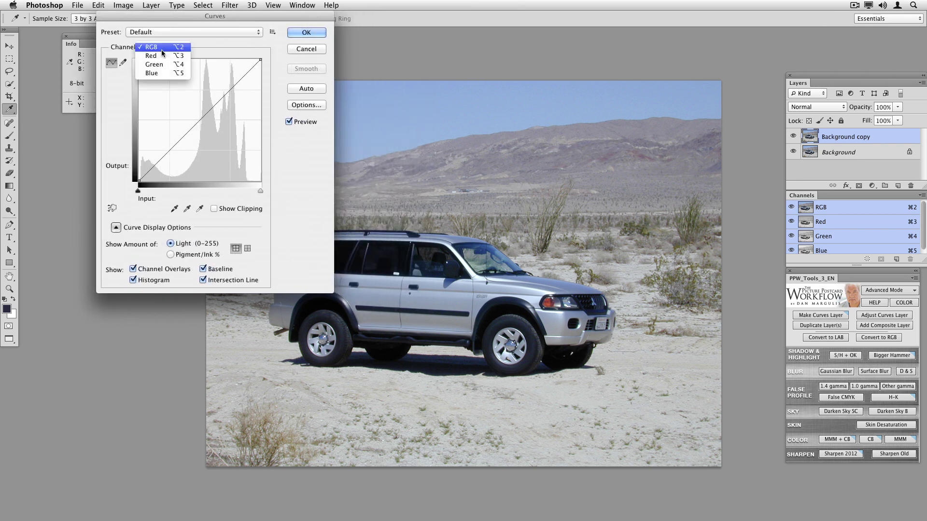
click(163, 54)
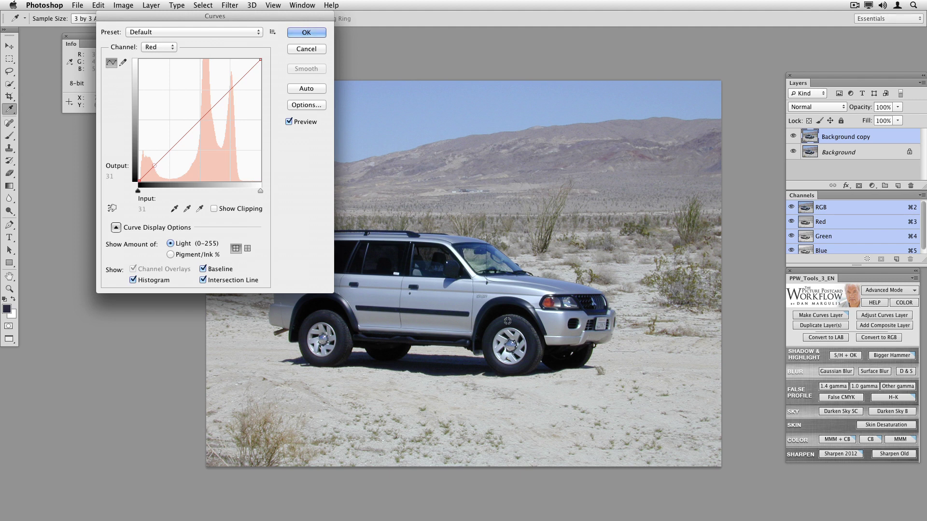
click(170, 255)
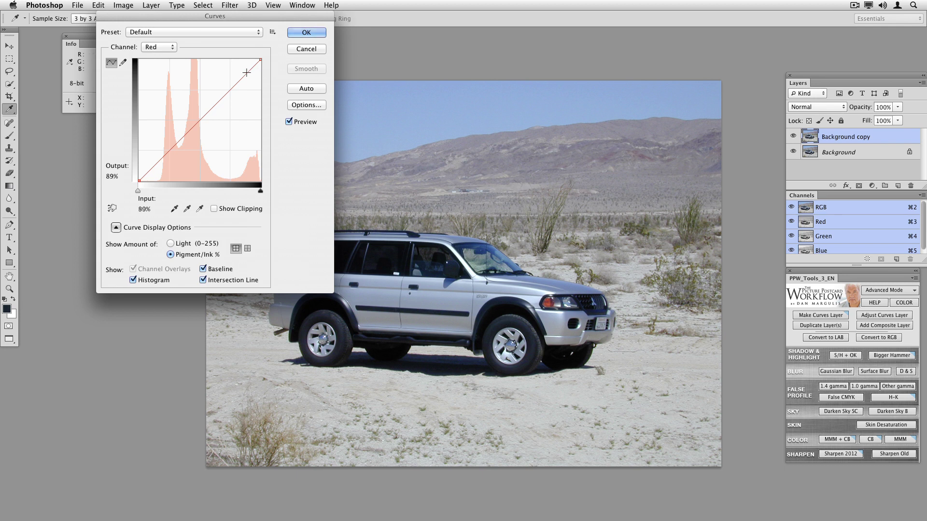
- Map red input 90 to output 88 on the duplicate layer and set its blend mode to Color
drag(247, 73, 247, 75)
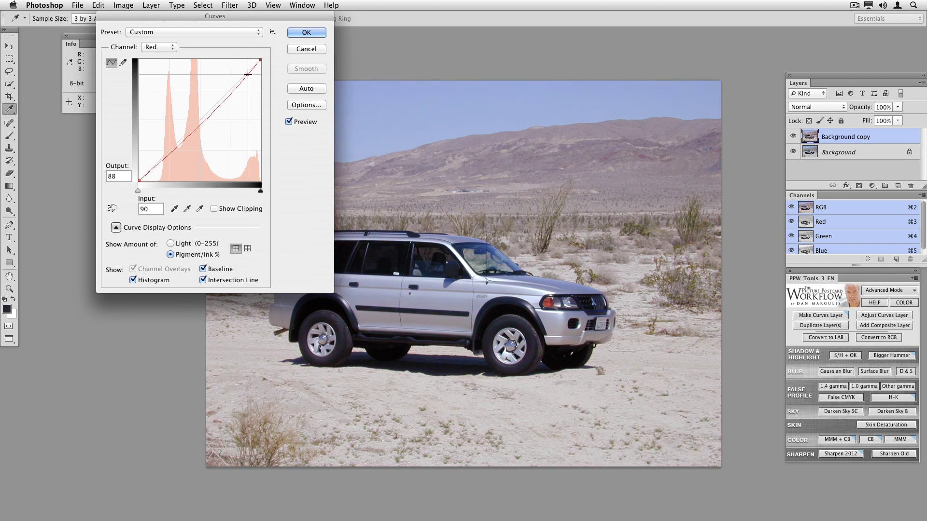
click(300, 33)
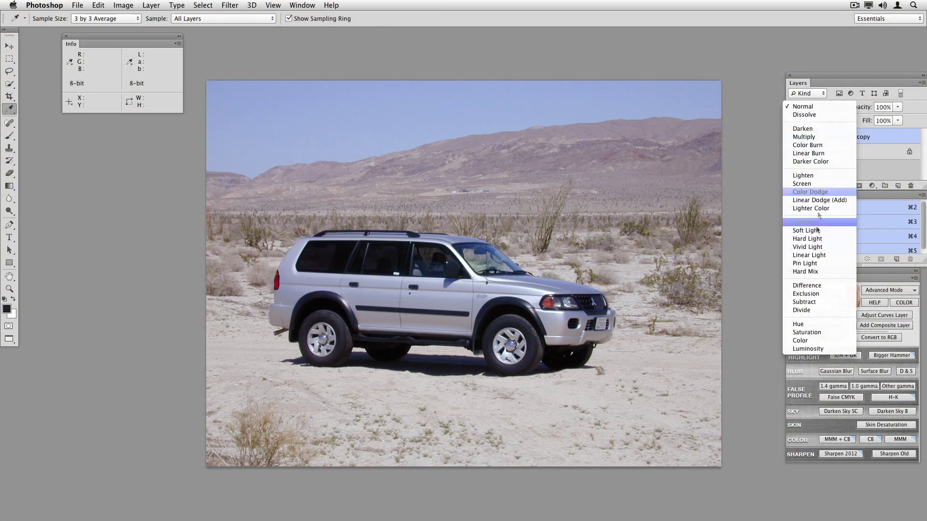
click(810, 341)
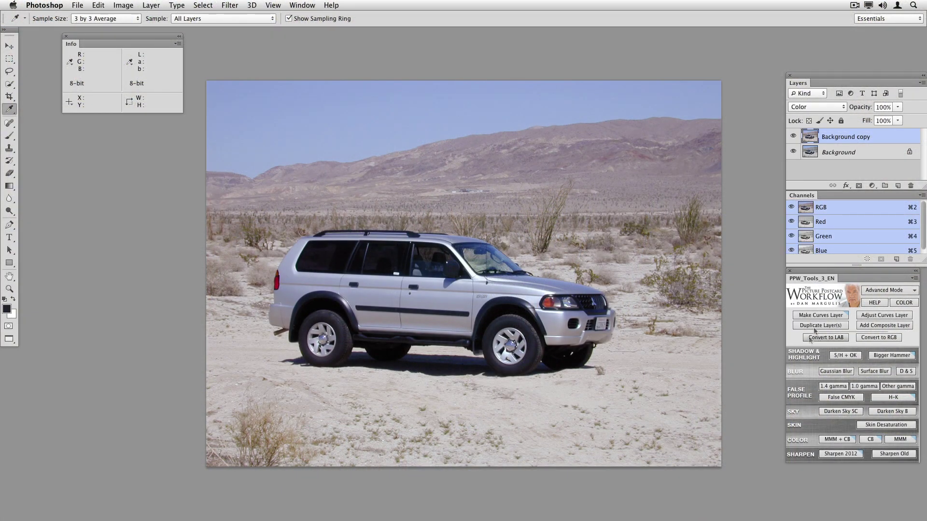
- Toggle the duplicate layer's visibility to compare the image before and after, and delete the duplicate
click(793, 137)
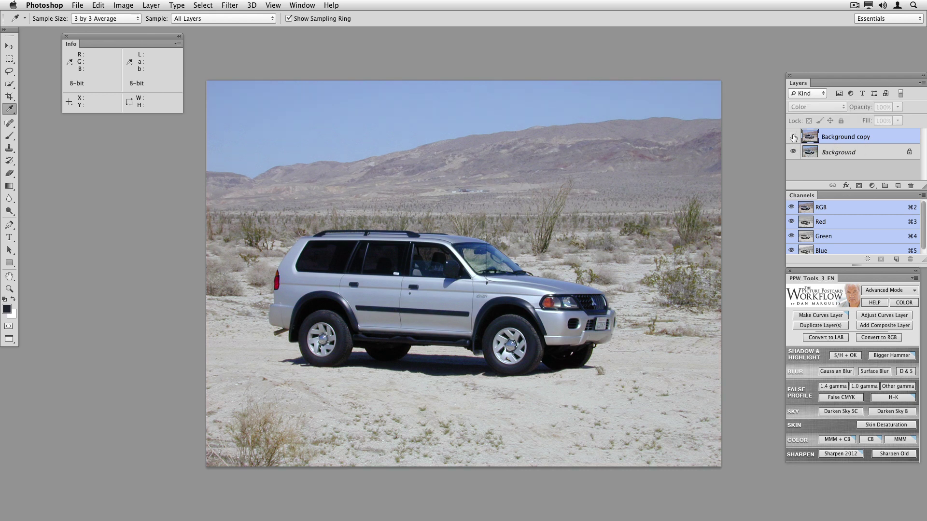
click(793, 138)
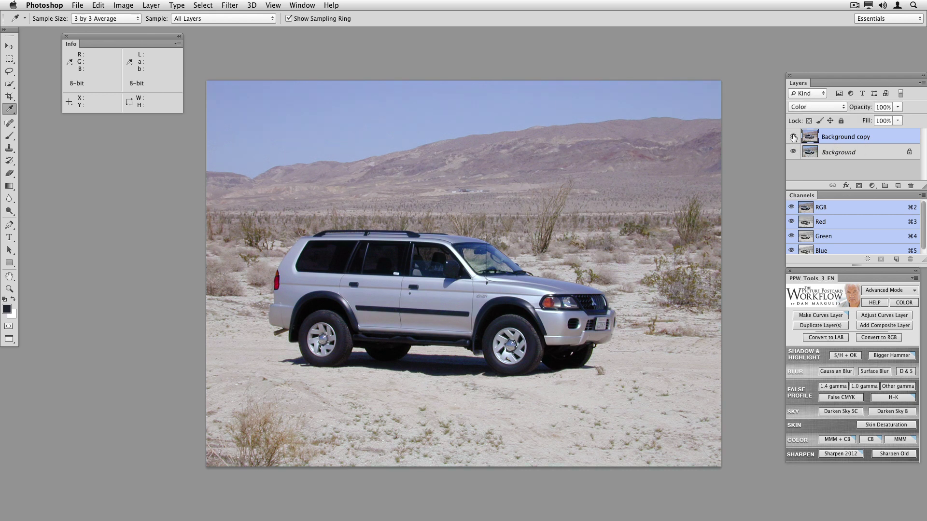
click(793, 137)
click(793, 137)
click(793, 137)
click(793, 137)
drag(876, 137, 911, 186)
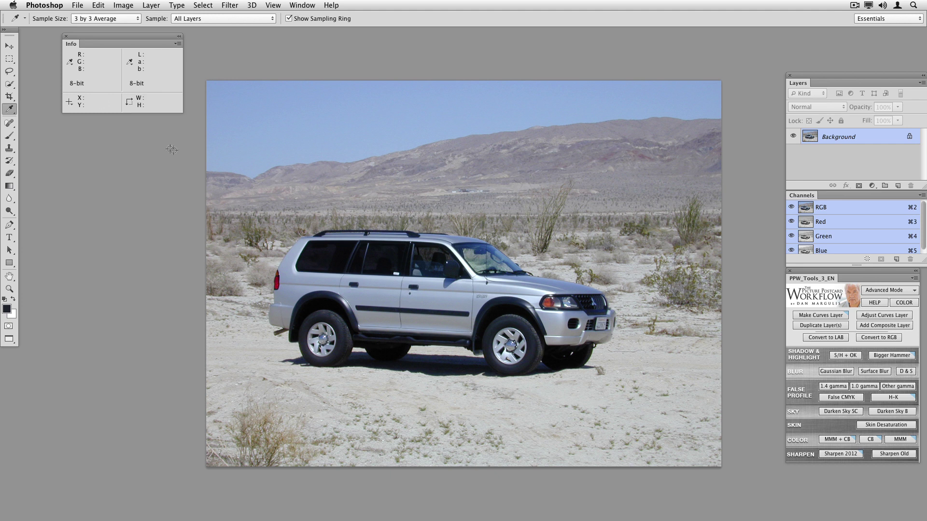
- Place four color samplers on the front wheel, rear door, sky and rear tire, and set the sky sampler's readout to Lab Color
click(12, 111)
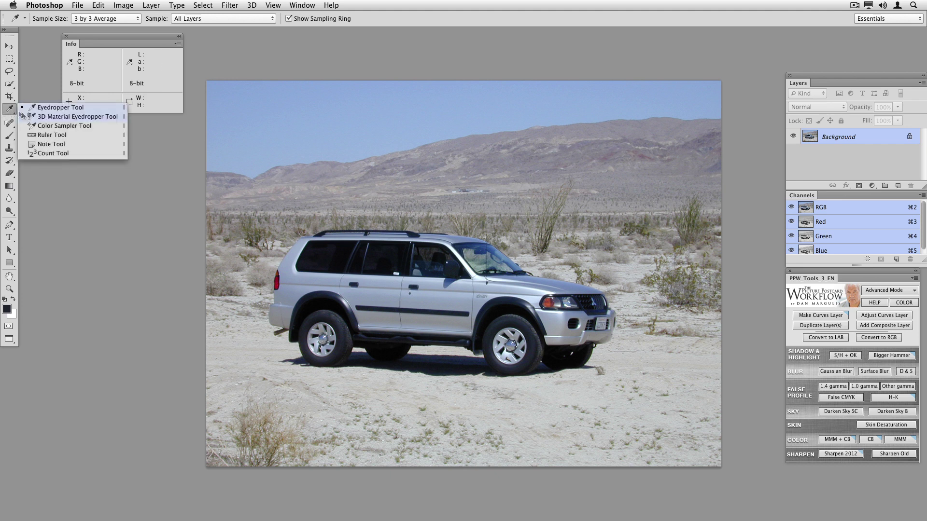
click(37, 125)
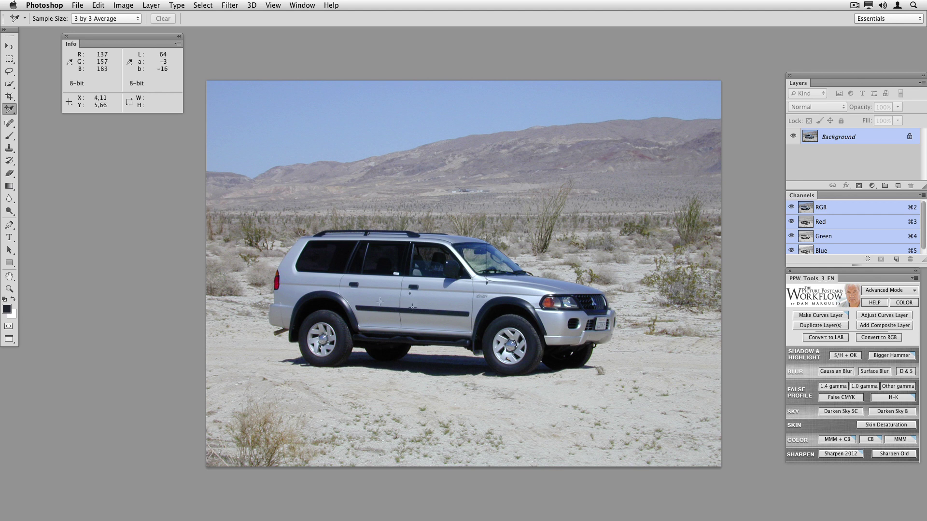
click(500, 338)
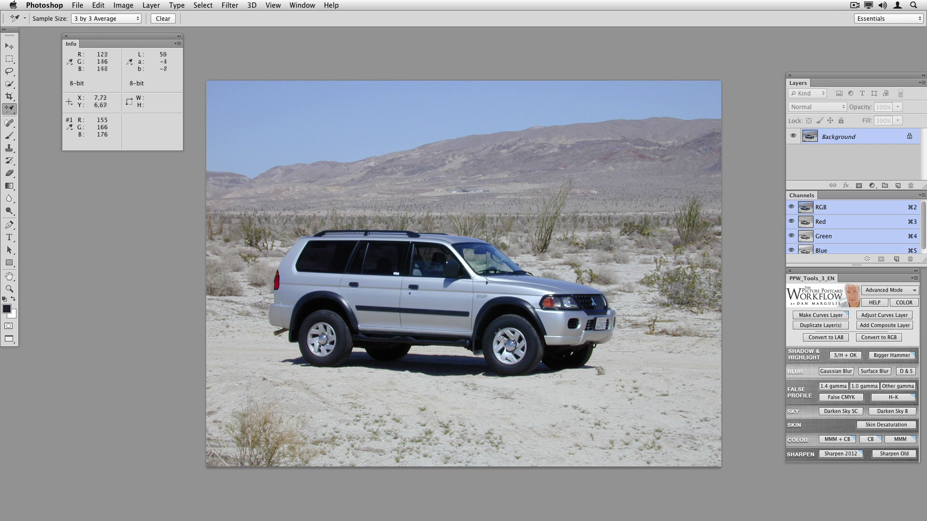
click(382, 284)
click(313, 112)
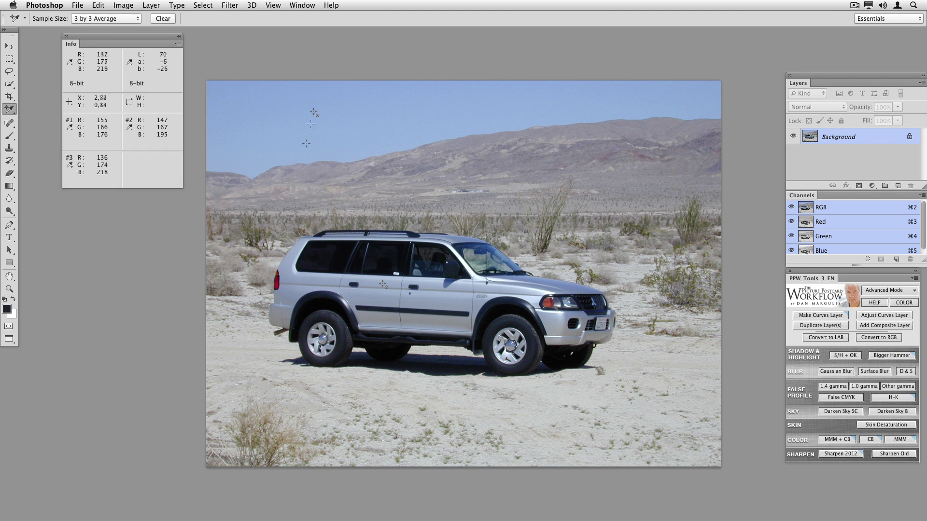
click(322, 317)
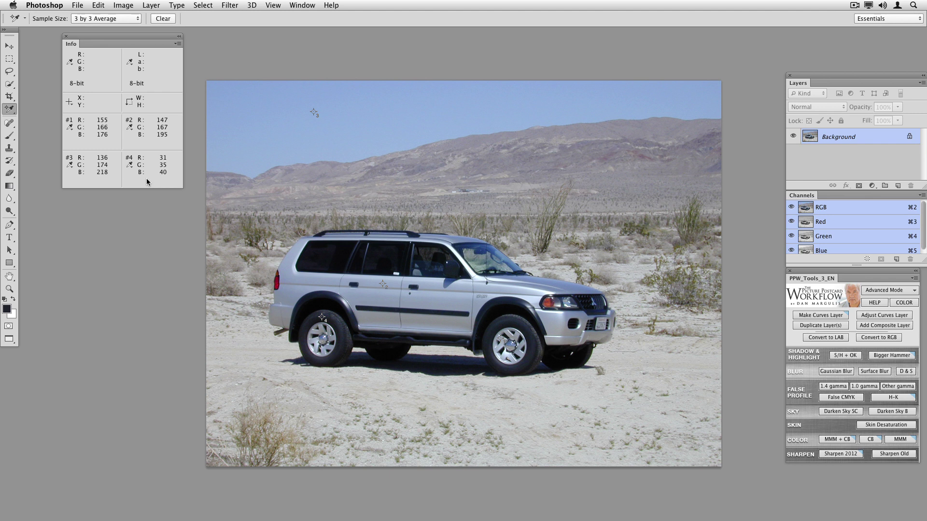
click(71, 166)
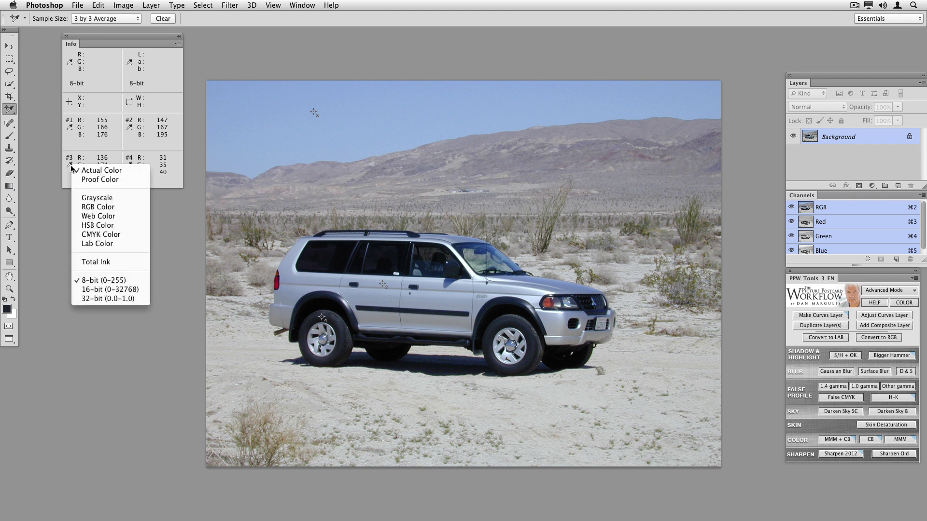
click(94, 244)
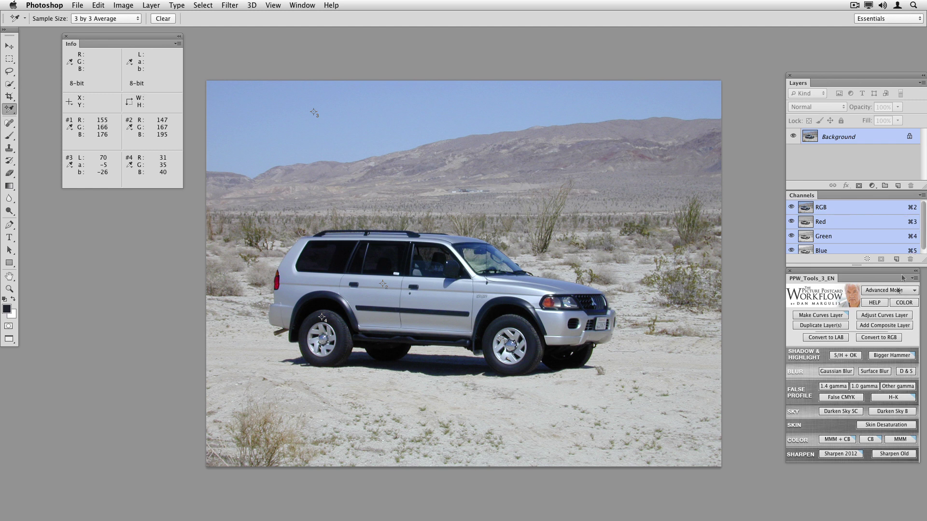
- Add a Curves adjustment layer and shift the light endpoints at output 0 to input 12 for red and input 6 for green
click(875, 316)
drag(552, 114, 225, 228)
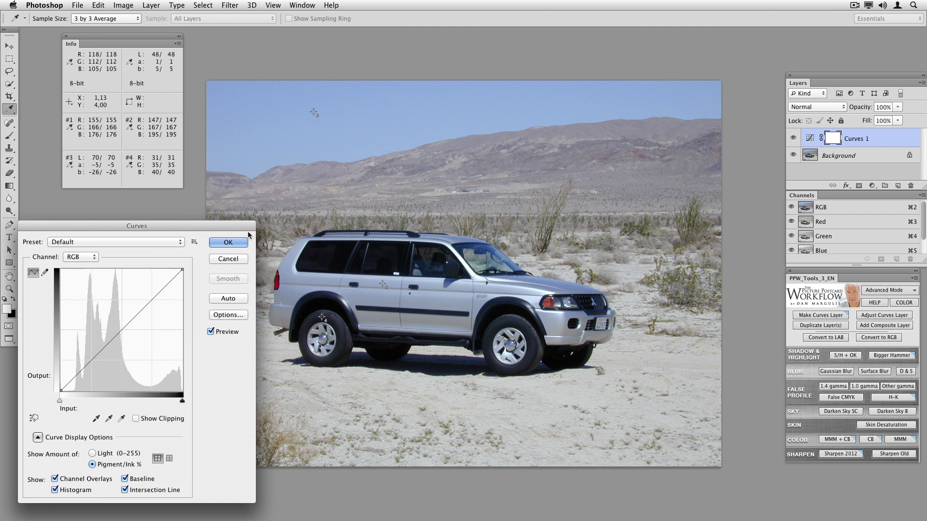
click(85, 257)
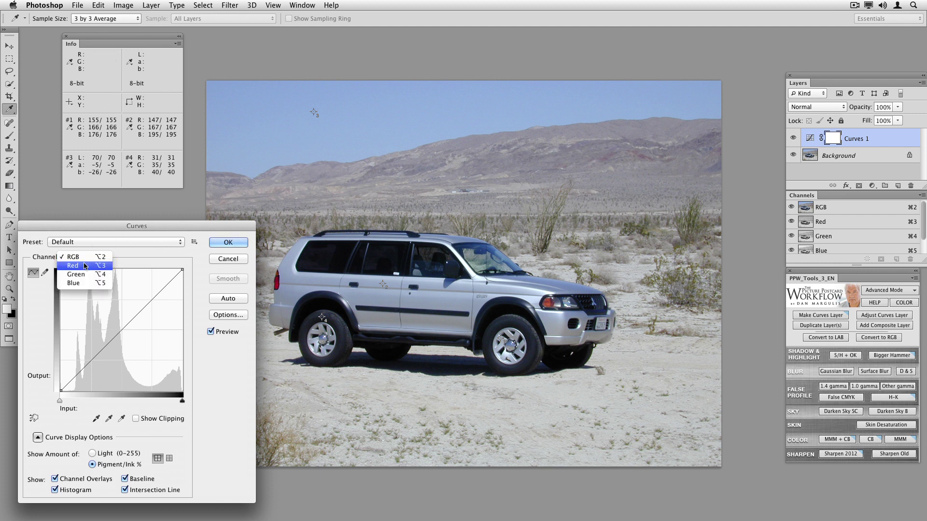
click(78, 266)
mouse_move(60, 391)
mouse_down()
mouse_move(77, 388)
mouse_move(69, 392)
mouse_up()
click(84, 258)
click(77, 266)
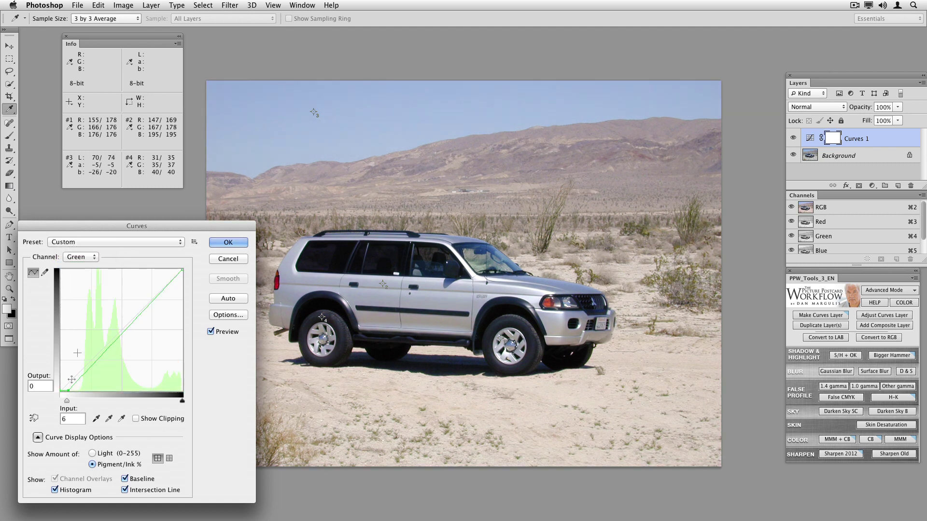
click(82, 257)
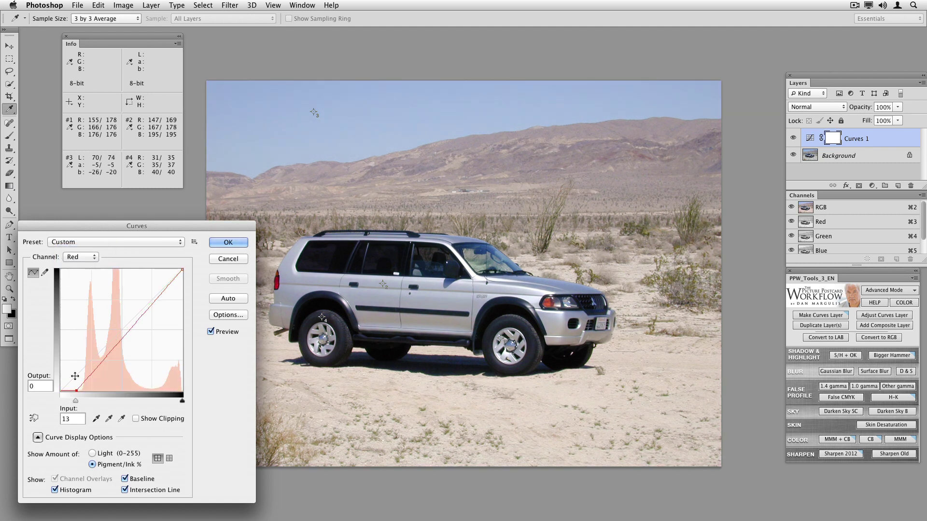
drag(76, 389, 75, 391)
- Switch the readouts of color samplers #2 and #4 to Lab Color
click(132, 130)
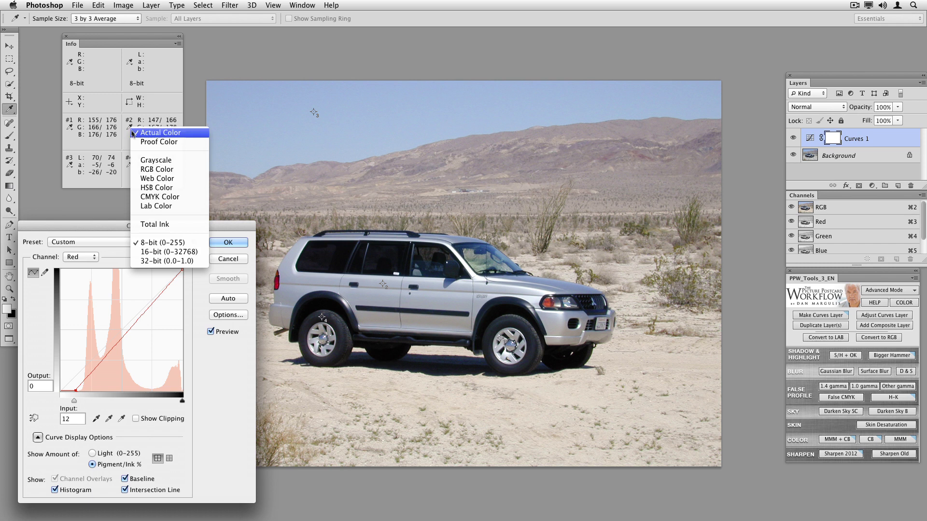
click(156, 206)
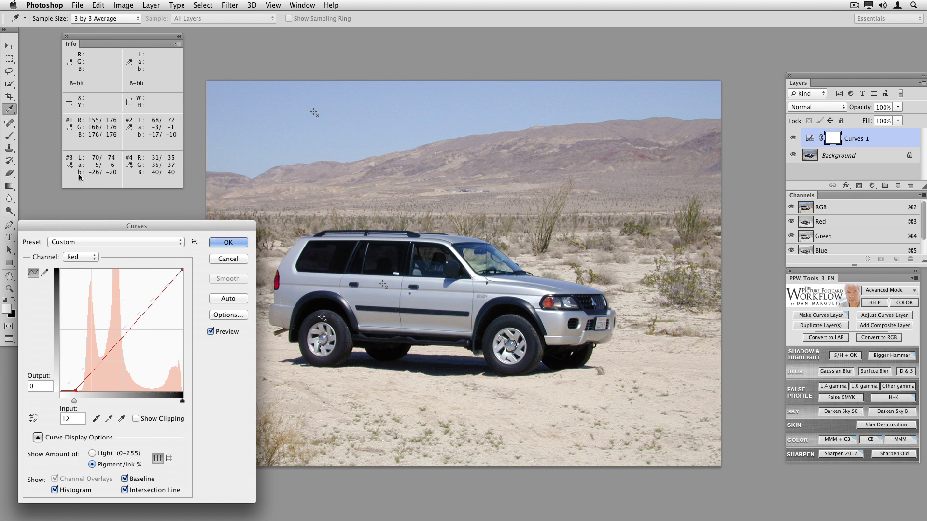
click(130, 166)
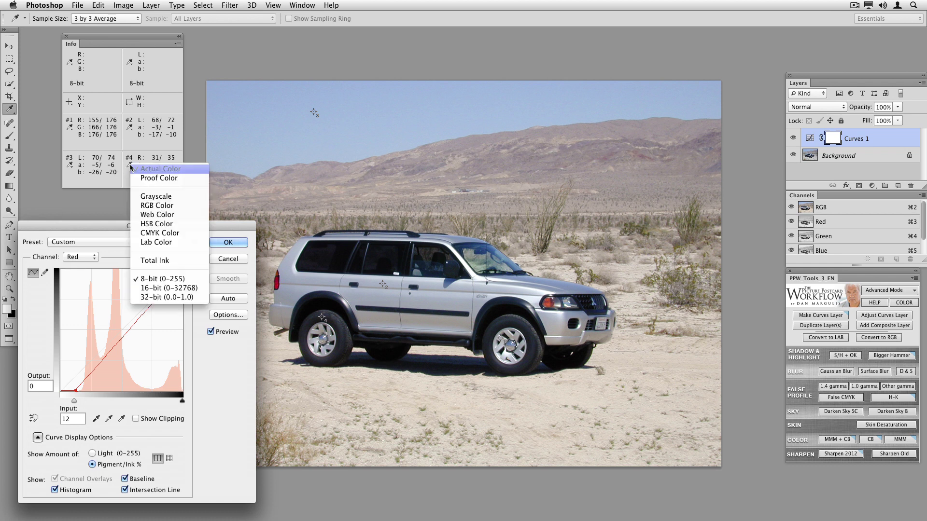
click(152, 243)
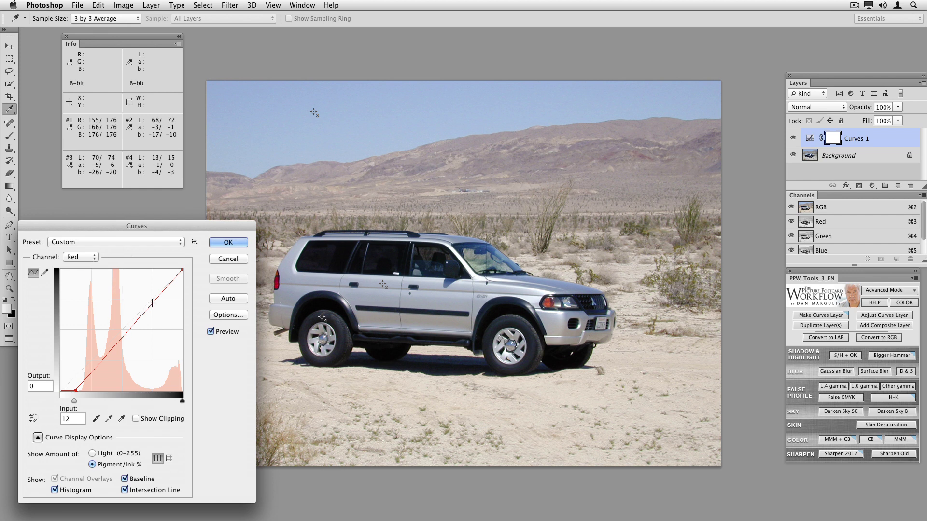
- Add a red curve point mapping input 75 to output 69, and move the light endpoint to input 7
drag(152, 303, 152, 306)
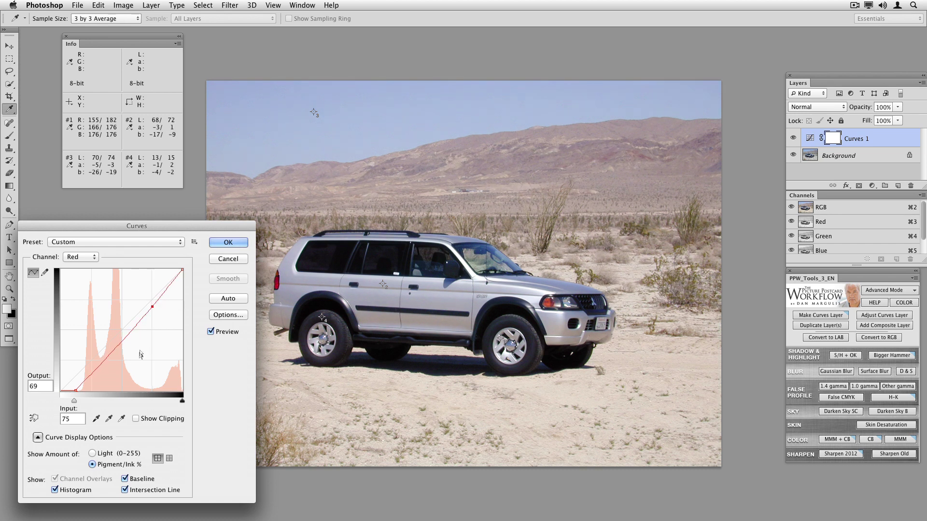
click(75, 391)
drag(75, 390, 71, 391)
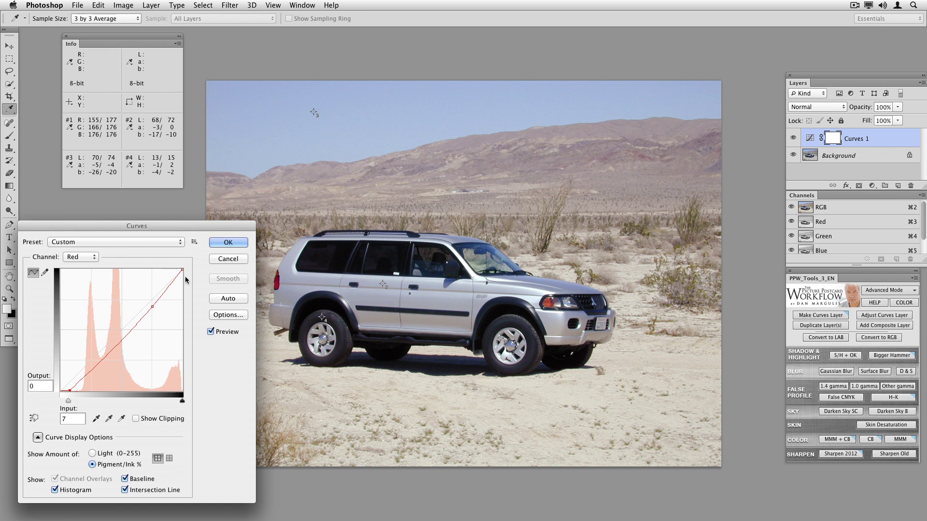
- Add a blue curve point mapping input 25 to output 26, and move the dark endpoint to input 98 at output 100
click(89, 259)
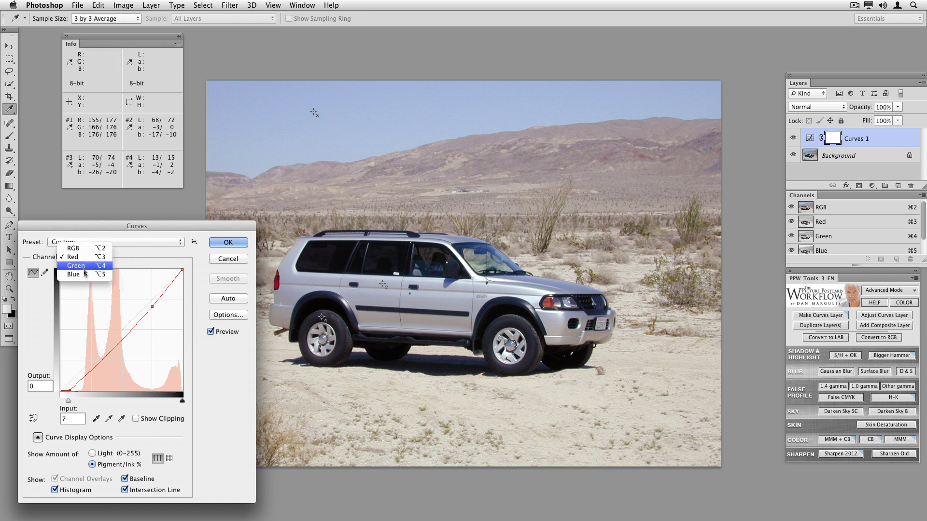
key(Return)
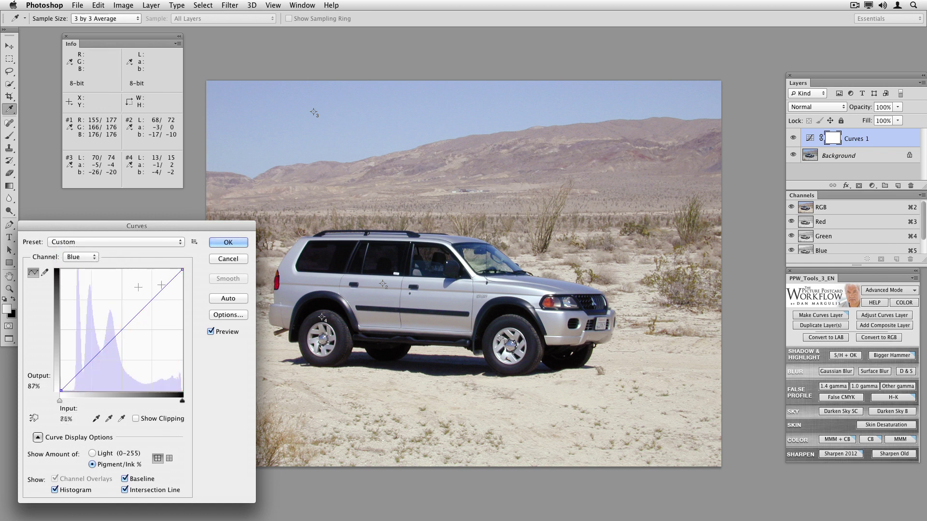
click(91, 359)
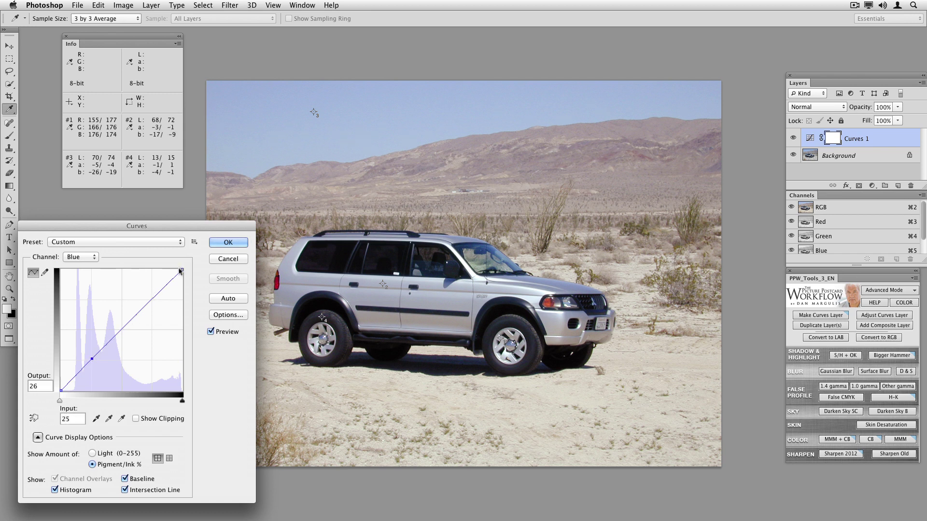
drag(181, 271, 178, 269)
- Place a midtone point on the green curve to darken it slightly, and accept the Curves adjustment
click(84, 259)
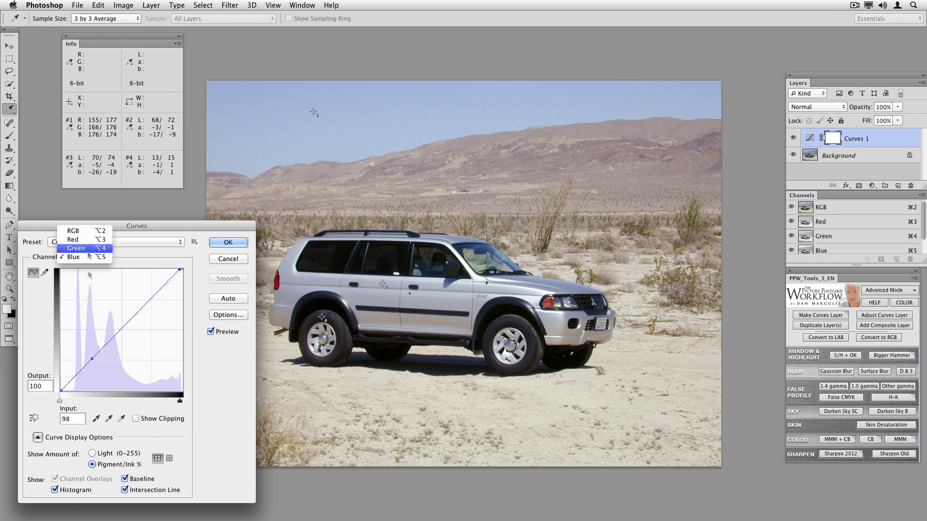
click(80, 247)
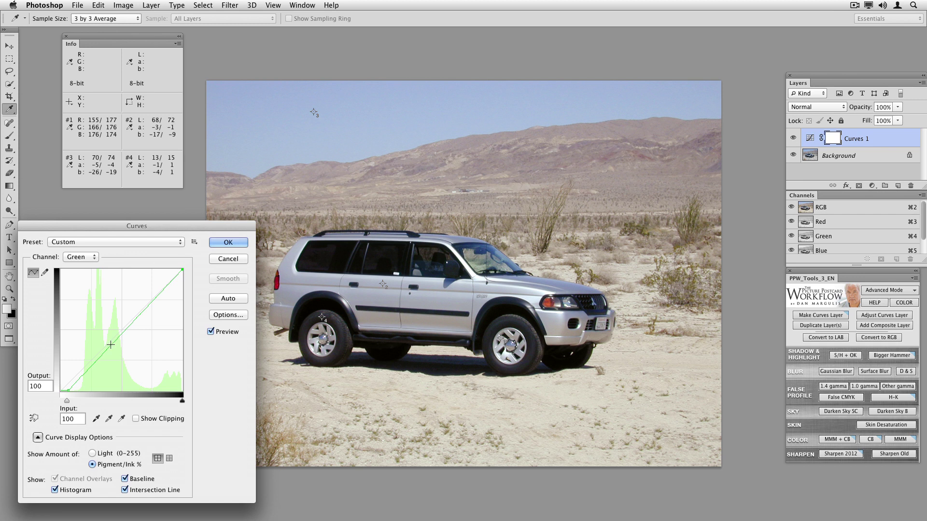
click(110, 345)
click(234, 246)
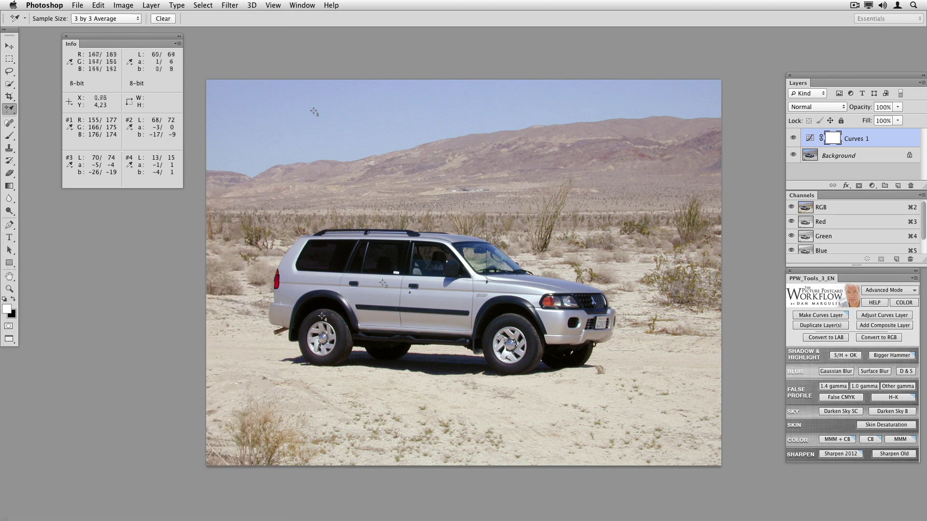
- Set the blending mode of the Curves 1 layer to Color
click(848, 106)
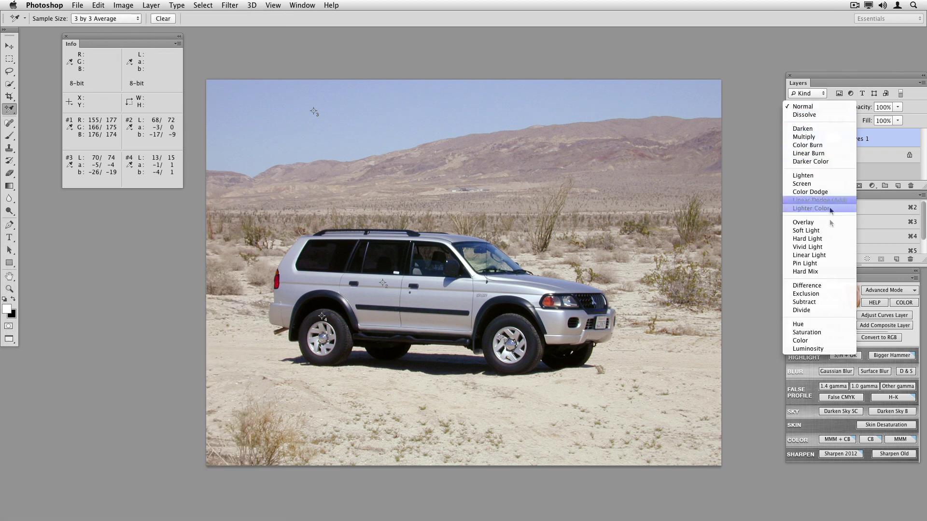
click(837, 343)
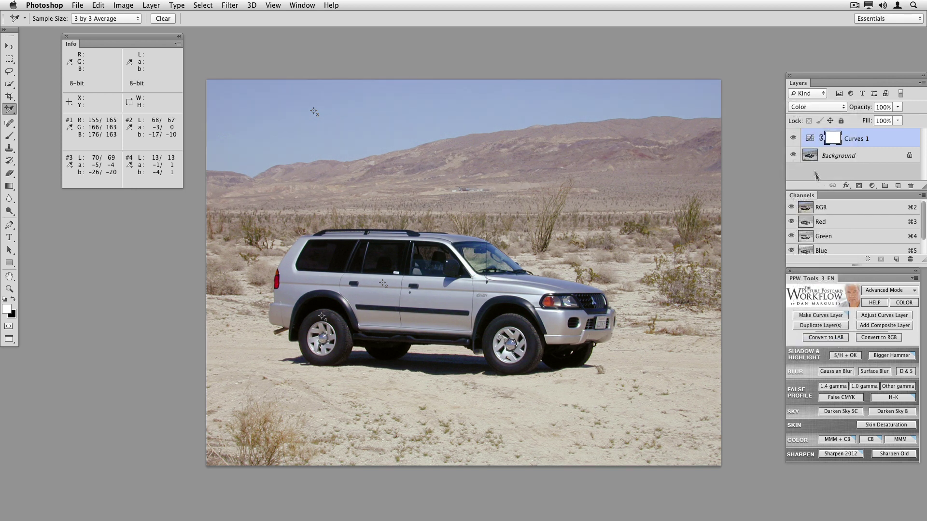
- Compare the desert SUV photo with and without the Curves 1 correction by toggling the layer's visibility
click(793, 140)
click(794, 140)
click(794, 140)
click(794, 139)
click(793, 140)
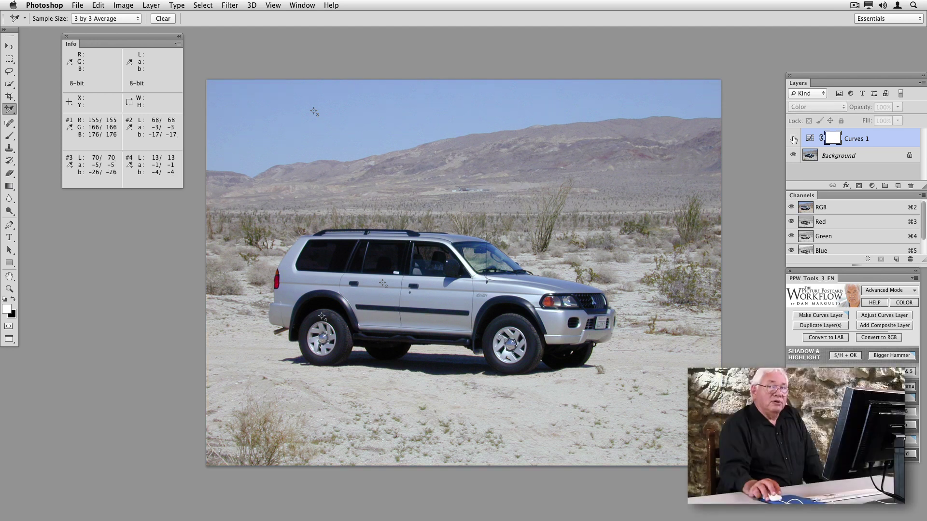
click(794, 139)
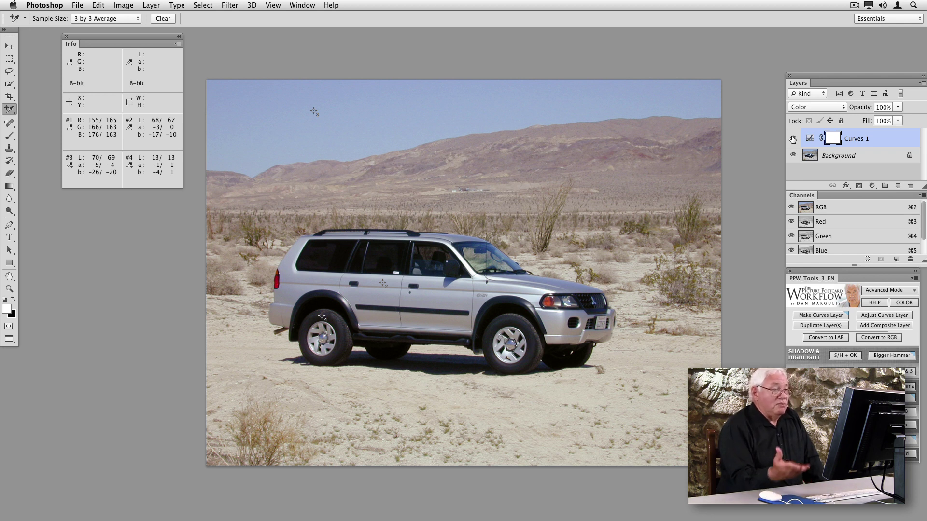
click(792, 139)
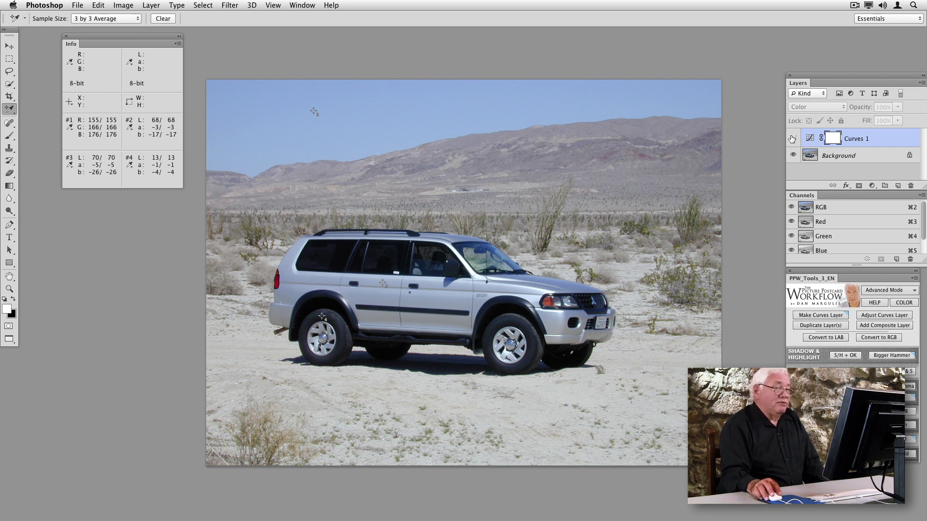
click(792, 139)
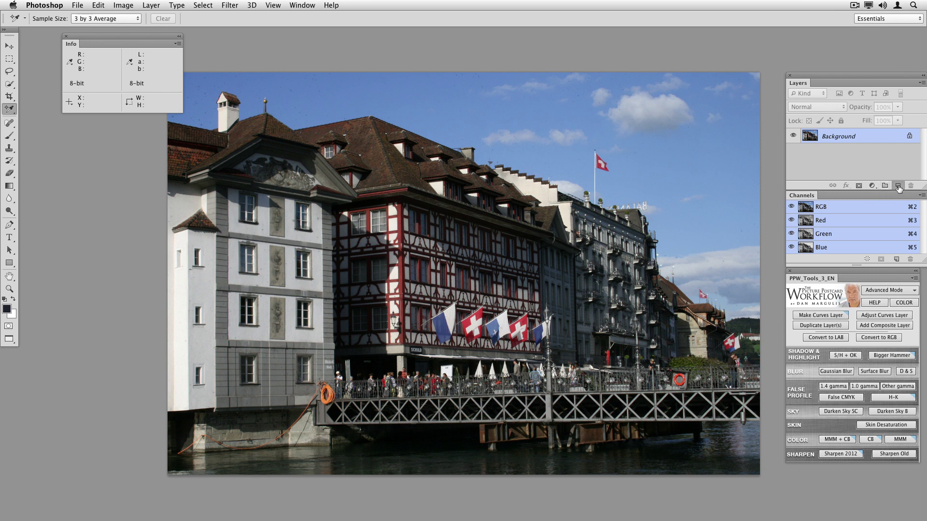
- Add a Threshold adjustment layer at level 229 to isolate the lightest areas, and reduce its opacity to 46%
click(872, 185)
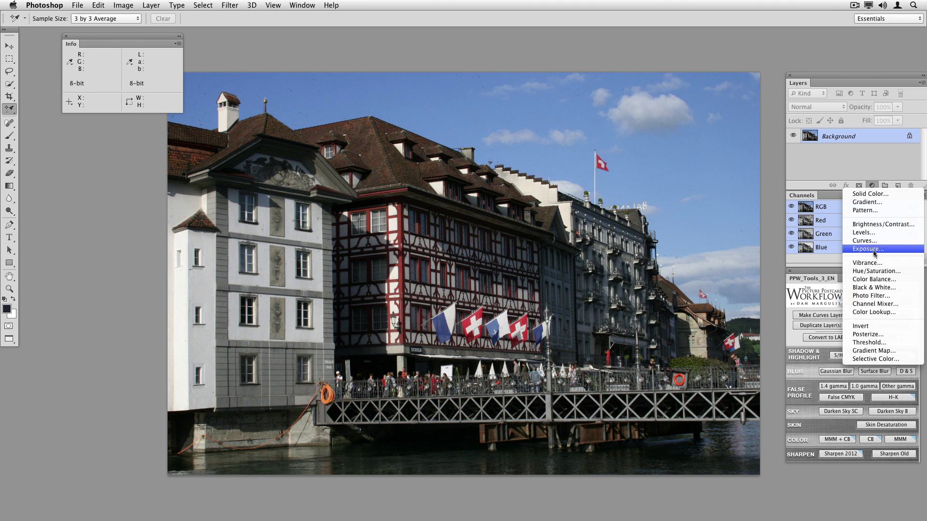
click(869, 342)
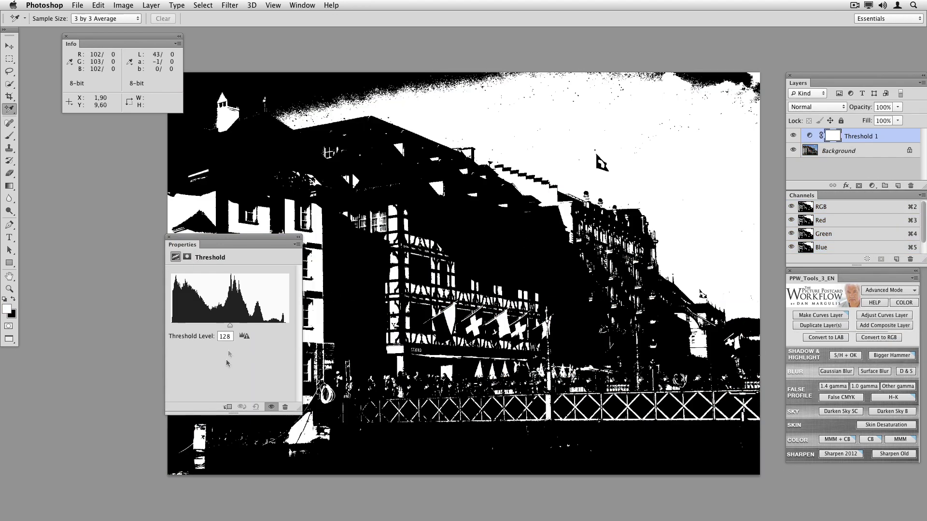
drag(233, 326, 277, 328)
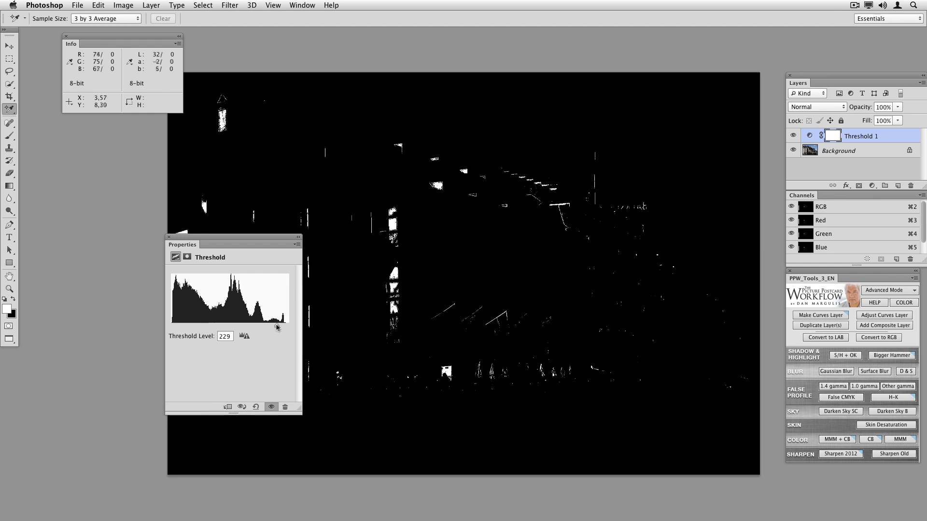
drag(867, 109, 841, 109)
drag(280, 239, 184, 316)
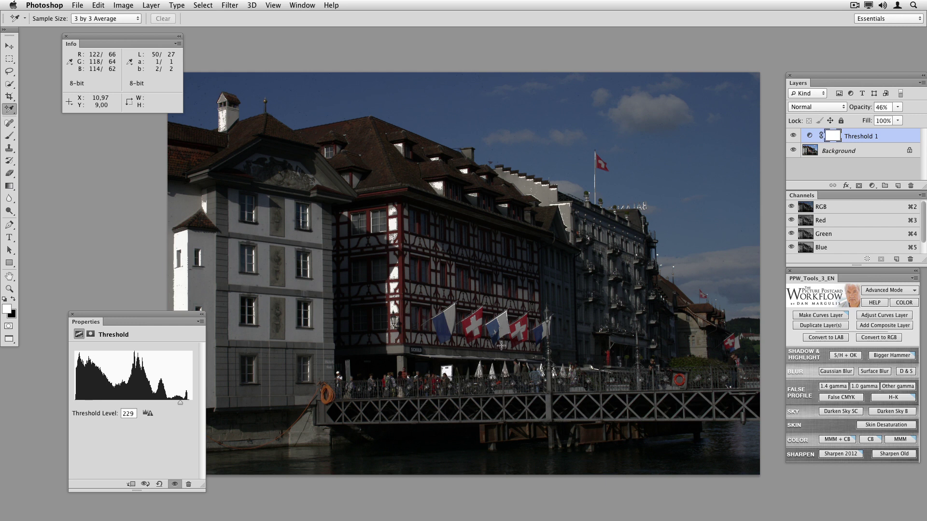
- Compare the riverside photo with and without the Threshold 1 layer, and delete that layer
click(794, 137)
click(794, 137)
click(795, 137)
click(794, 137)
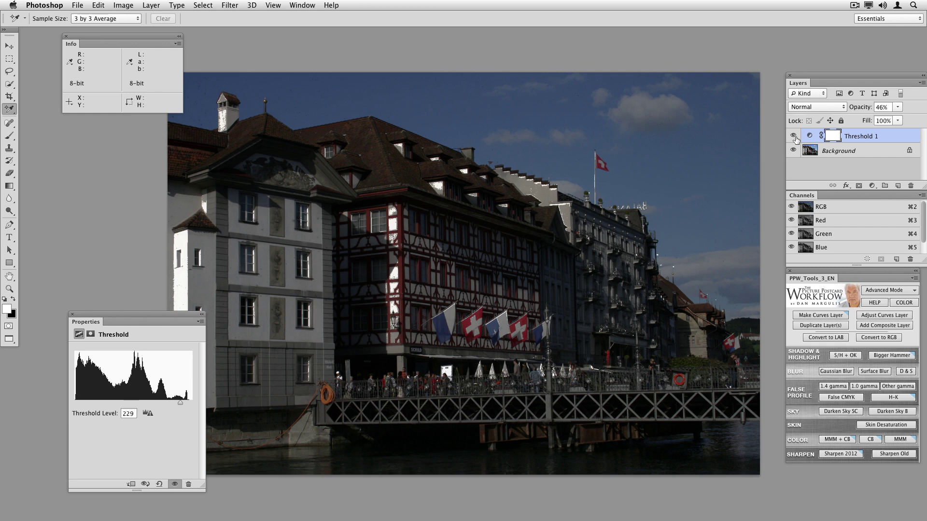
click(794, 136)
click(795, 137)
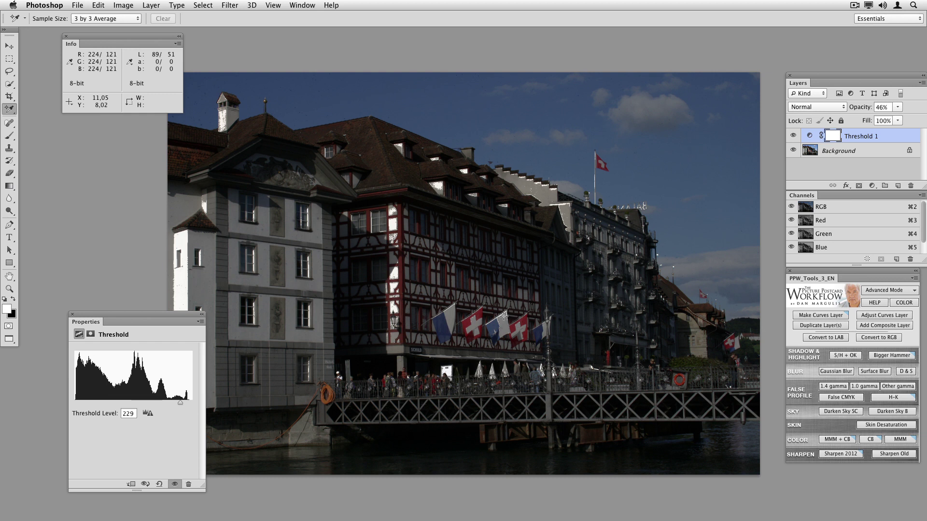
drag(904, 137, 911, 185)
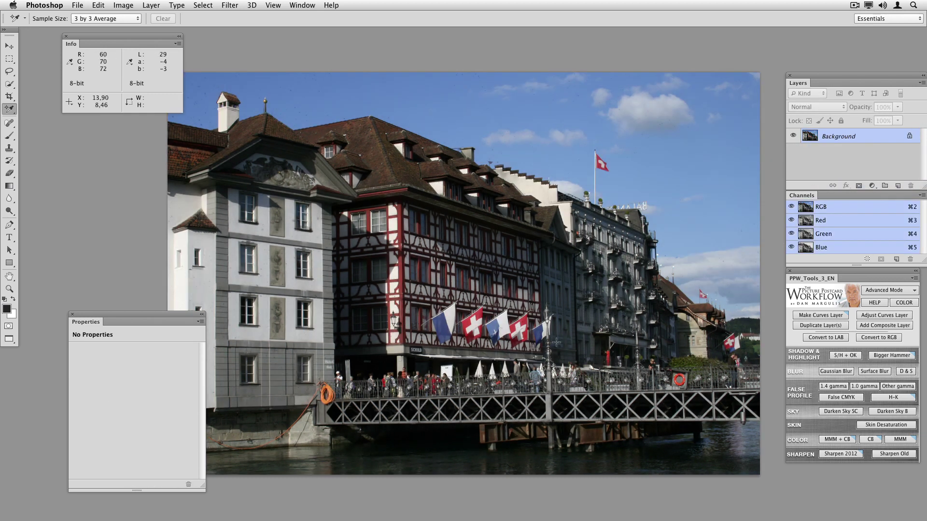
- Place color samplers on the white part of a flag, the large cloud, and the dark area beside the far flag
click(504, 317)
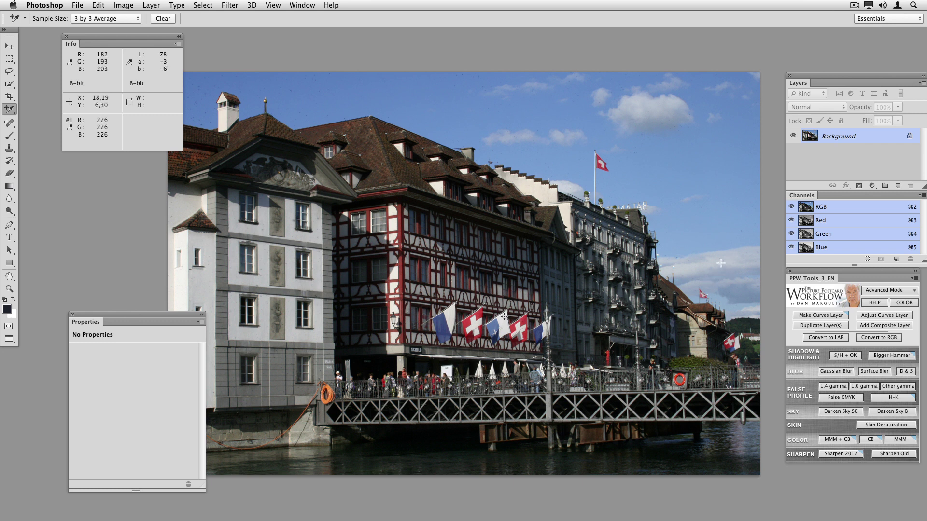
click(674, 104)
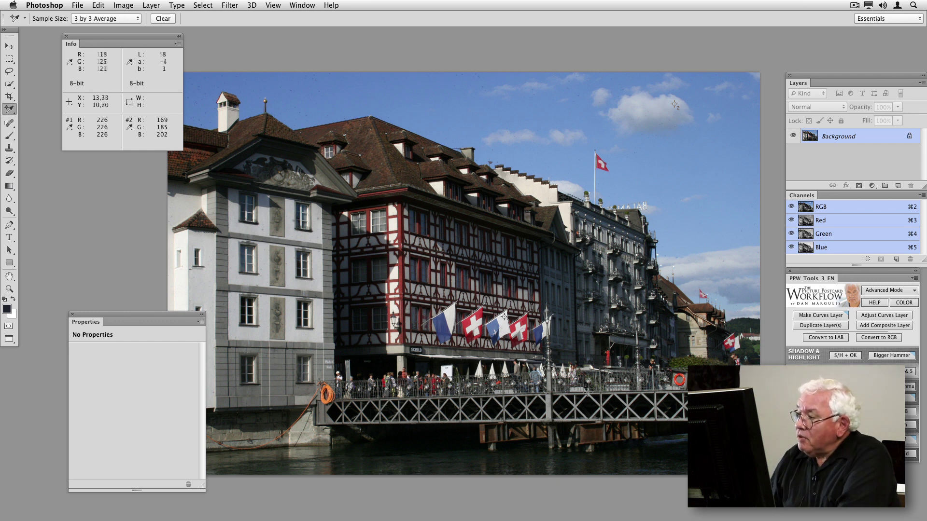
click(714, 344)
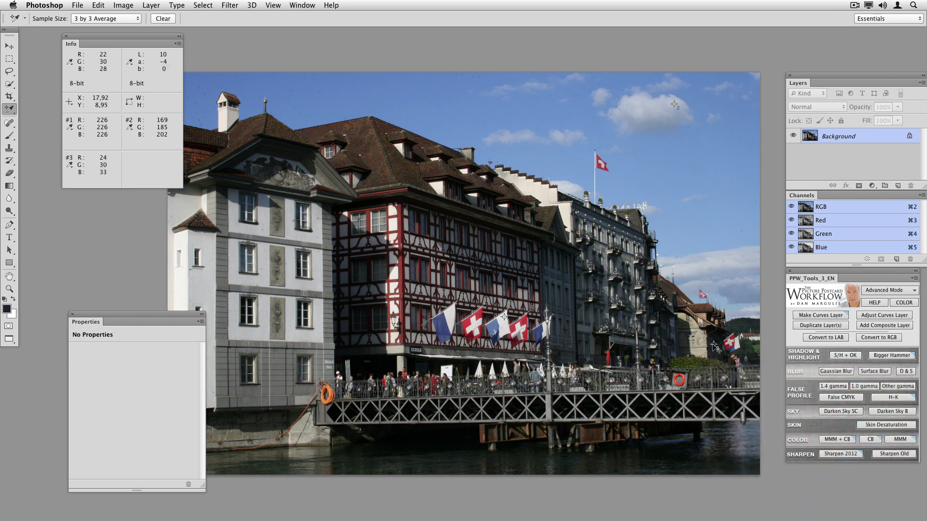
- Create a Curves adjustment layer, keep its dialog clear of the flags, and switch color sampler #2 to Lab Color
click(820, 315)
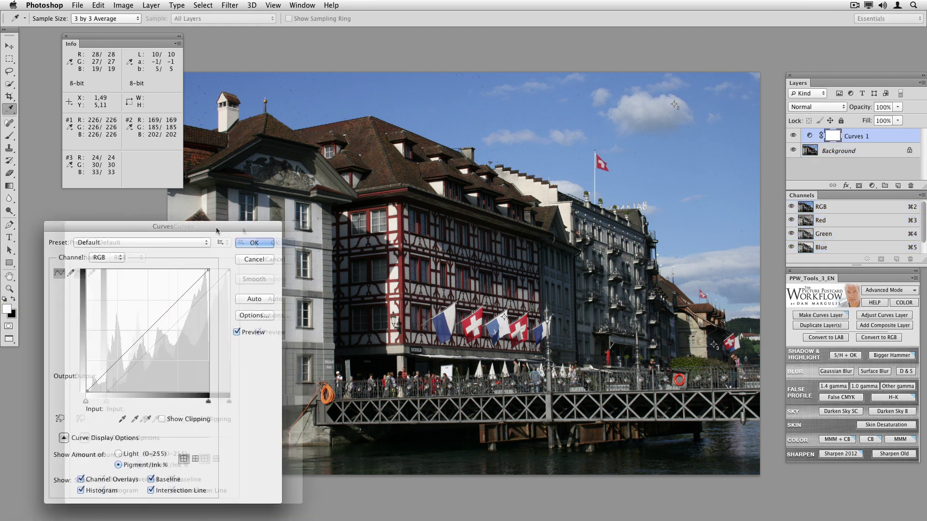
drag(216, 227, 545, 216)
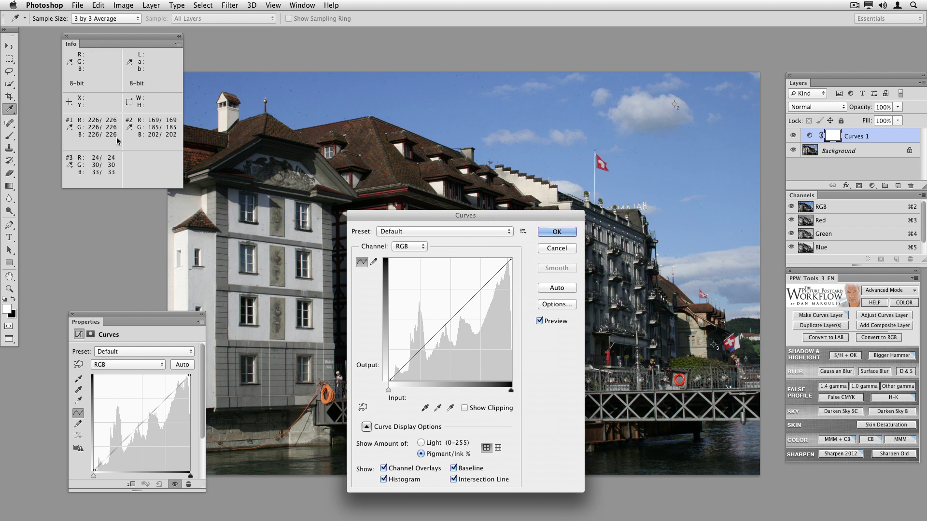
drag(381, 215, 637, 250)
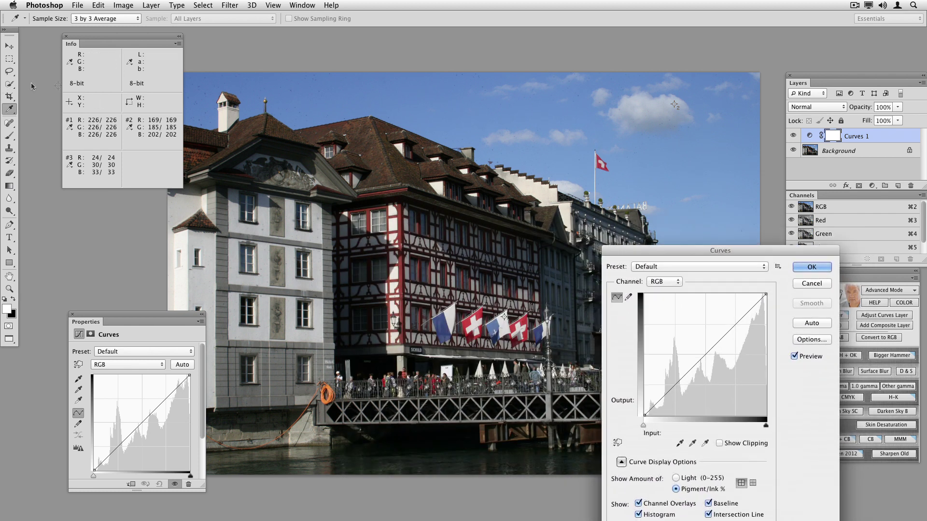
click(129, 127)
click(155, 202)
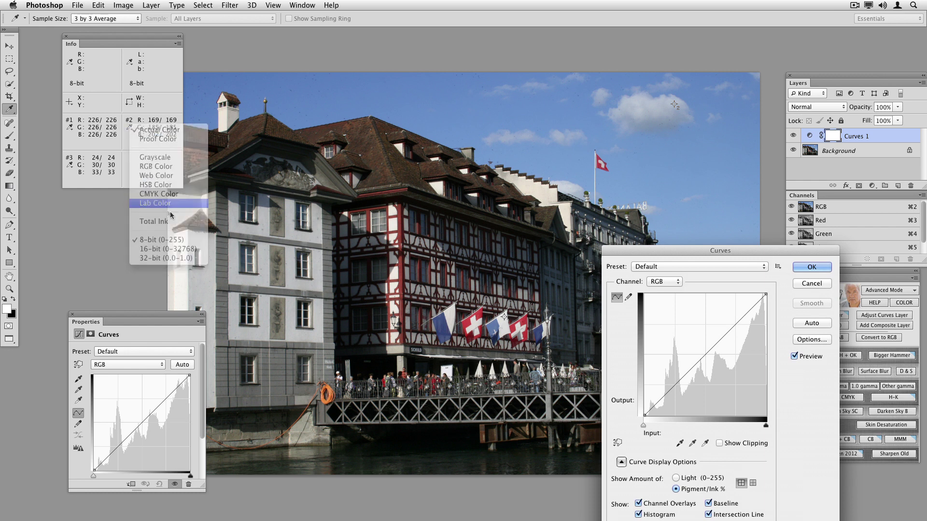
- Add a red curve point at about input 60, output 57, and nudge it one step lower
click(668, 281)
click(667, 289)
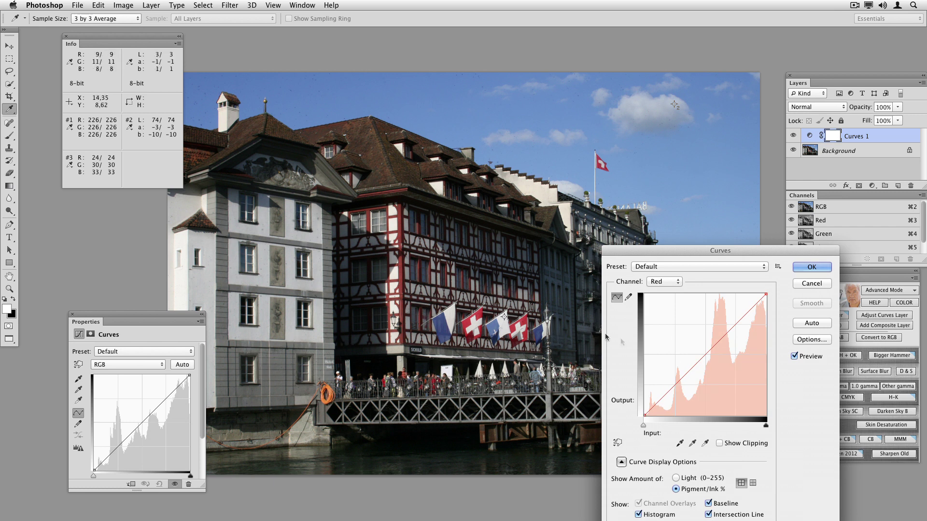
drag(718, 343, 717, 348)
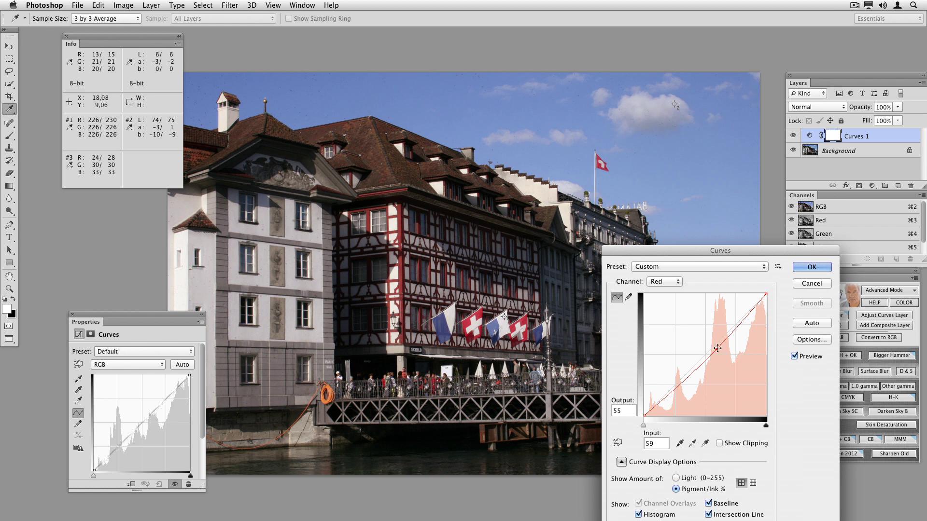
drag(716, 350, 718, 346)
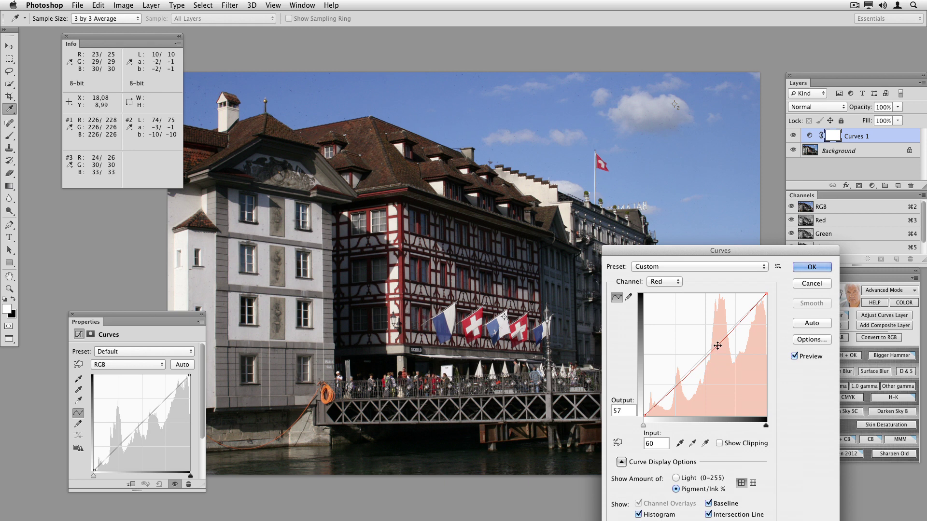
key(Down)
- Add a blue curve point mapping input 22 to output 24
click(664, 282)
click(662, 297)
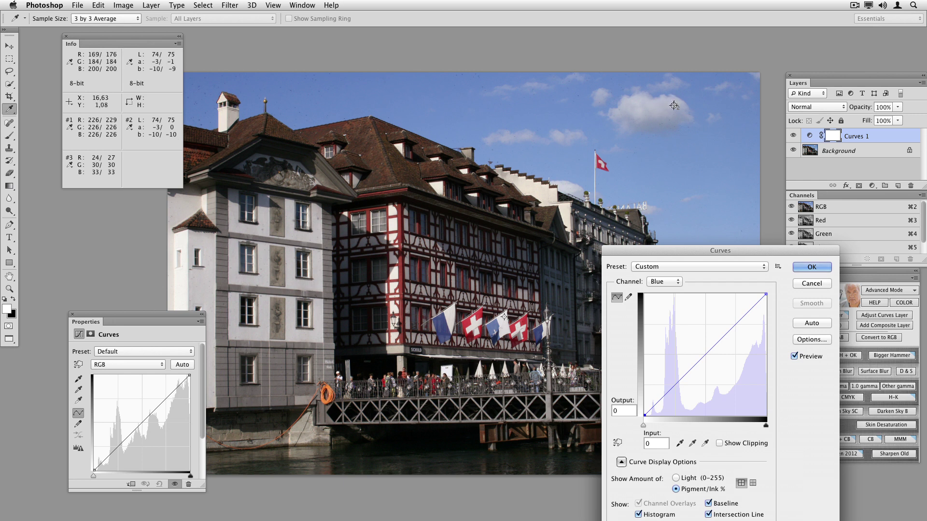
click(671, 387)
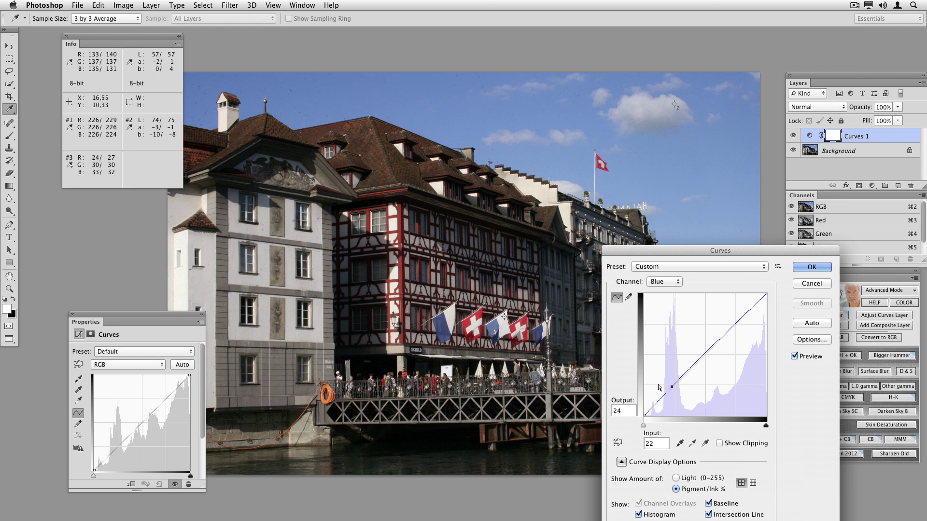
- Add a second red curve point mapping input 35 to output 30
click(674, 283)
click(659, 264)
click(717, 347)
drag(688, 376, 688, 379)
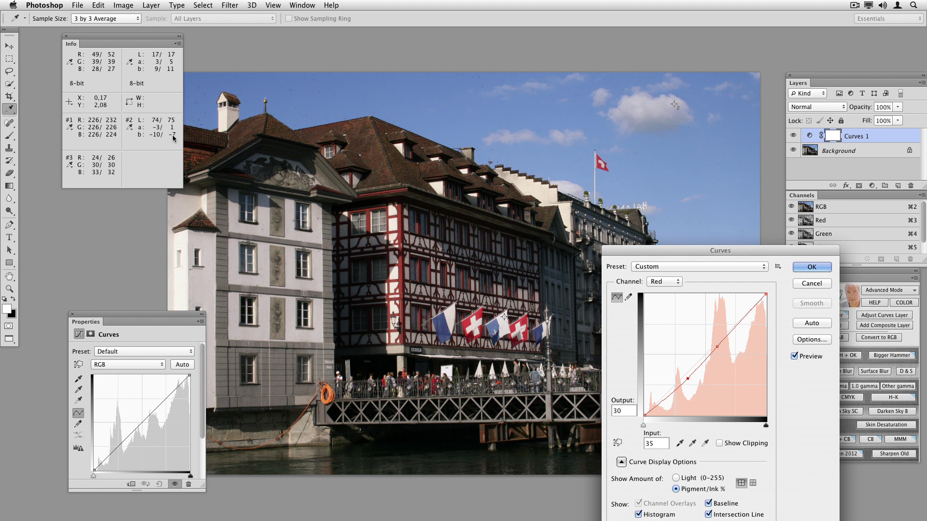
- Switch color sampler #3 to Lab Color, and lower the red curve's dark endpoint to output 94
drag(635, 249, 327, 234)
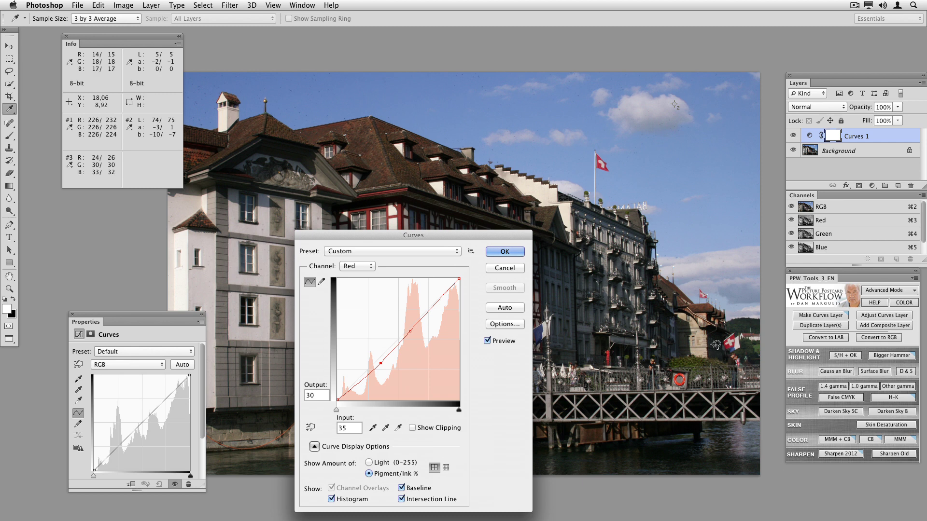
click(69, 164)
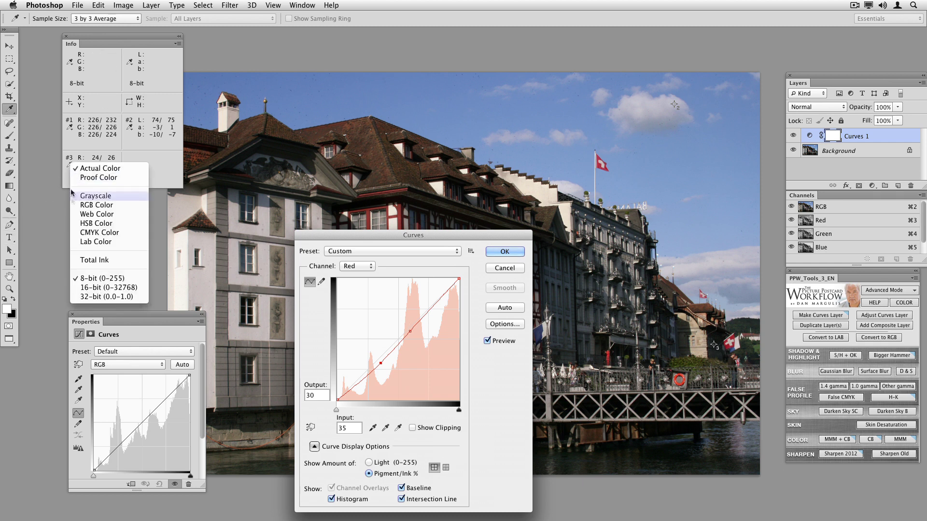
click(84, 241)
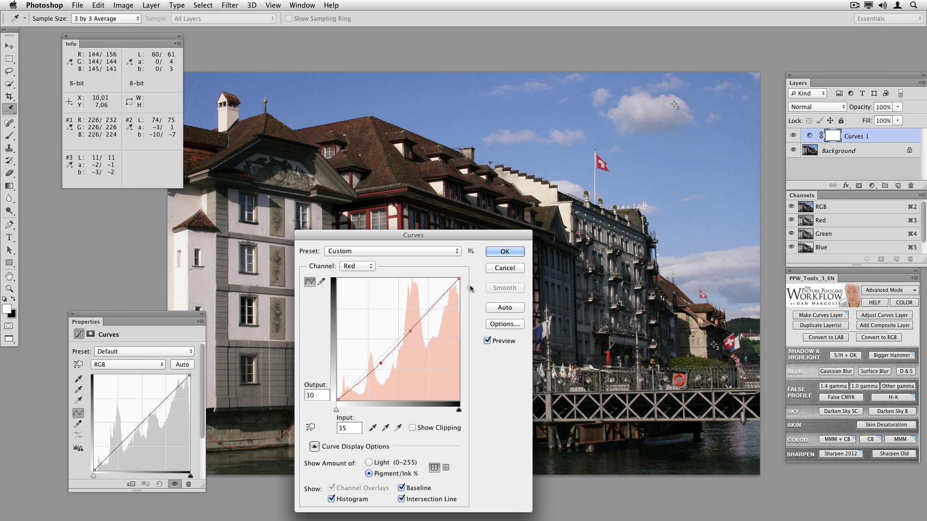
drag(459, 279, 460, 287)
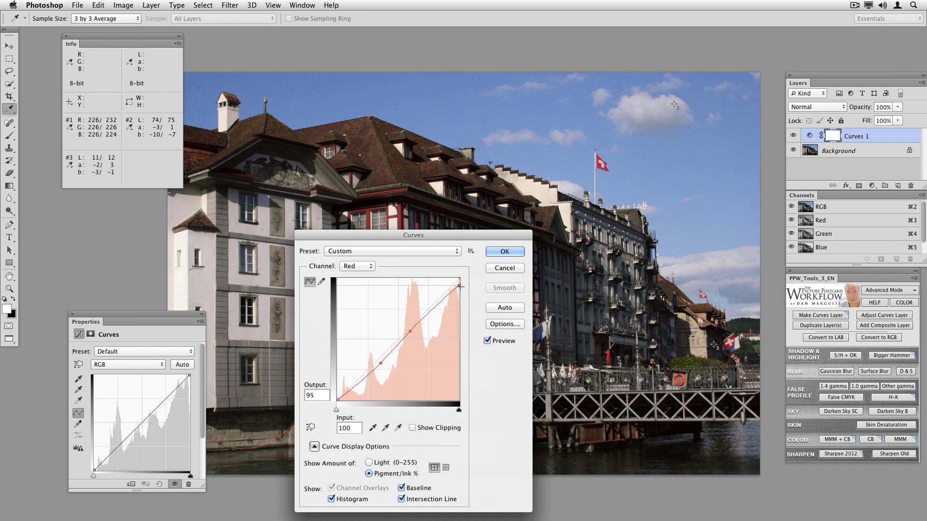
- Move the blue curve's dark endpoint to input 98 at output 100
click(358, 266)
click(360, 288)
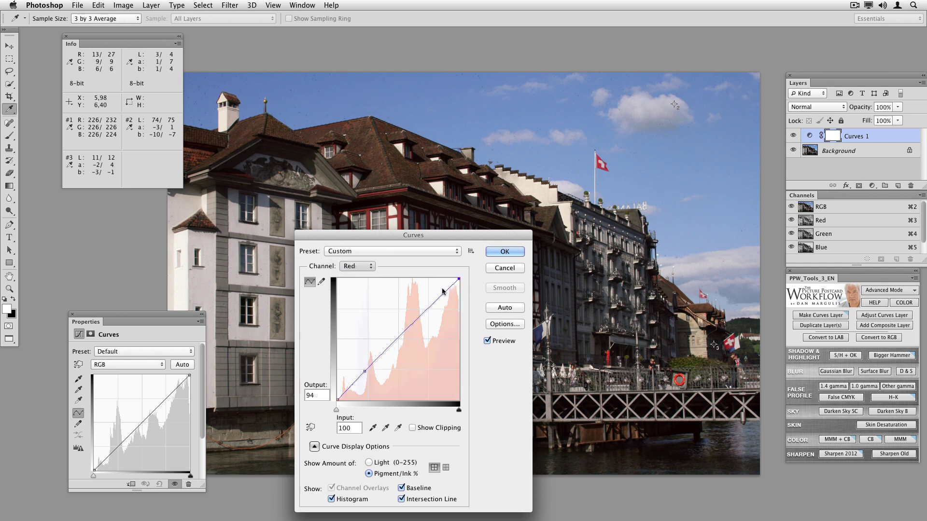
key(alt+5)
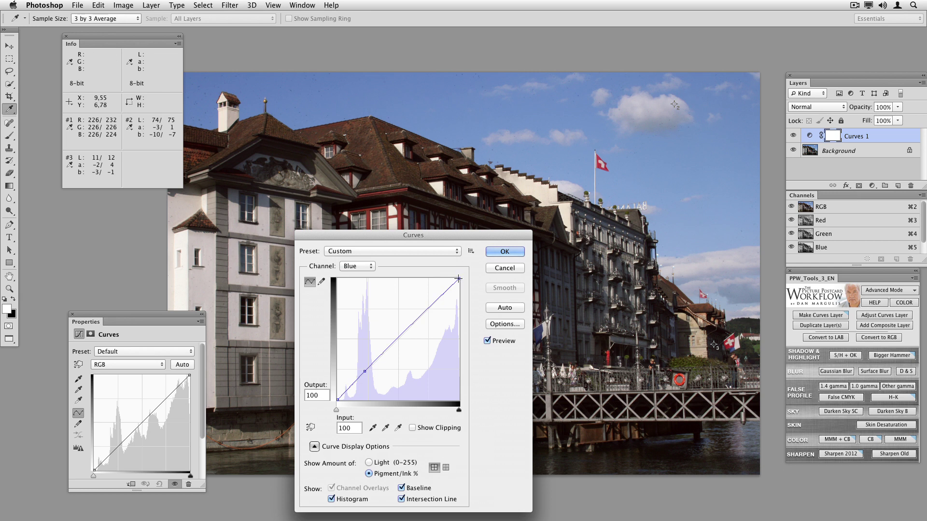
drag(459, 279, 456, 279)
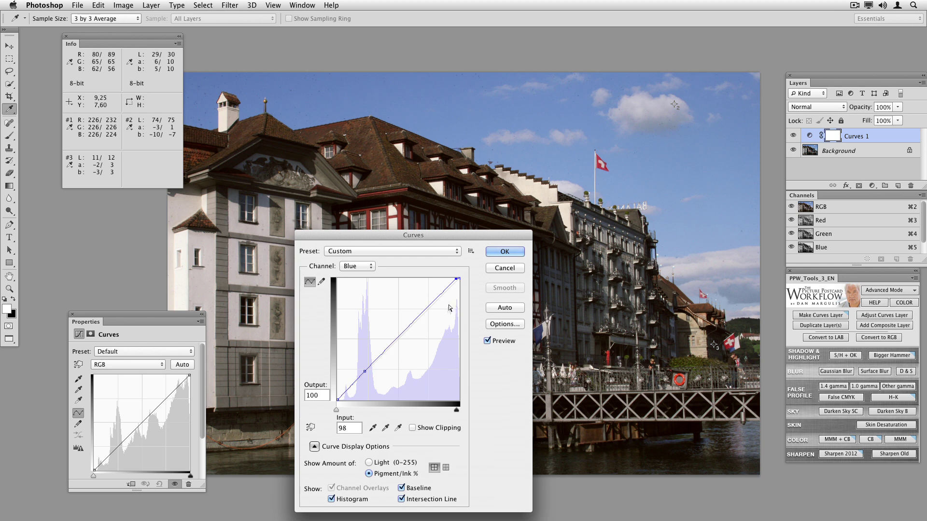
- Reposition the Curves dialog to uncover its channel graph, and move the green curve's light endpoint to input 2 at output 0
drag(484, 244, 718, 348)
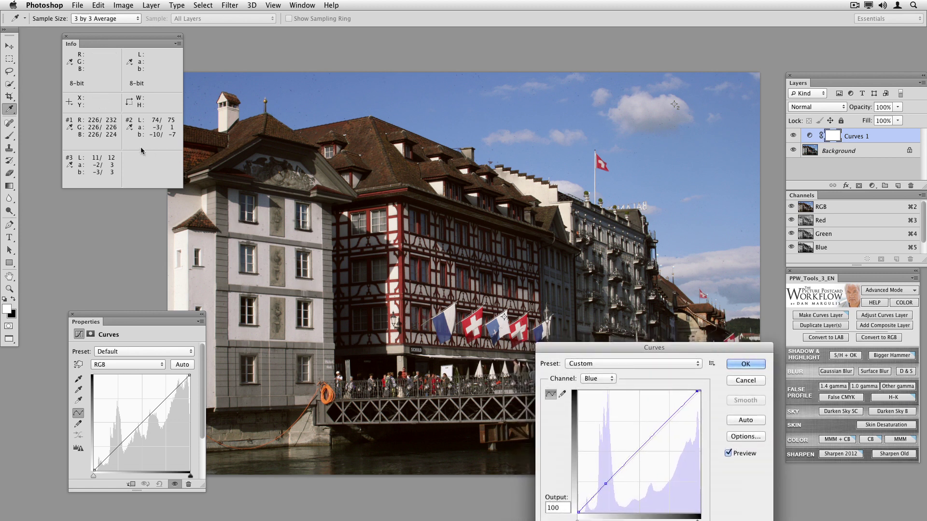
click(599, 379)
click(604, 363)
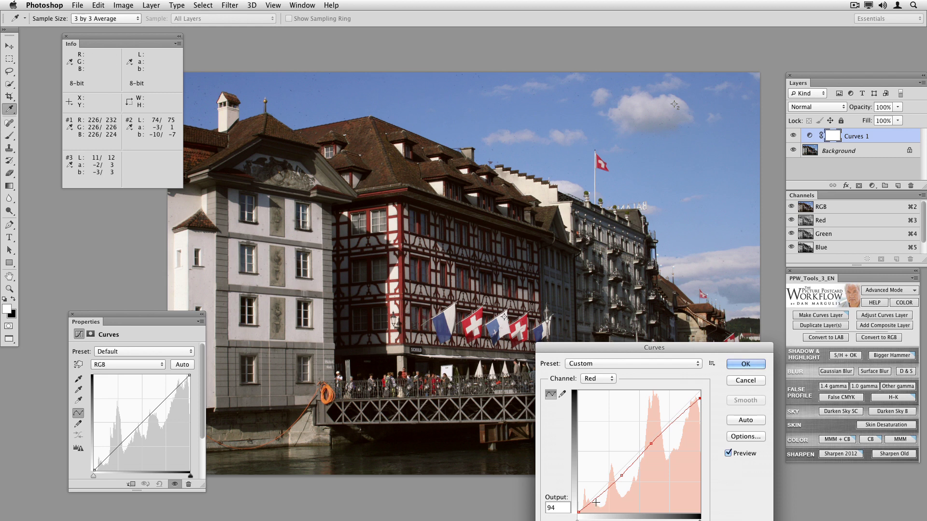
click(595, 379)
click(593, 387)
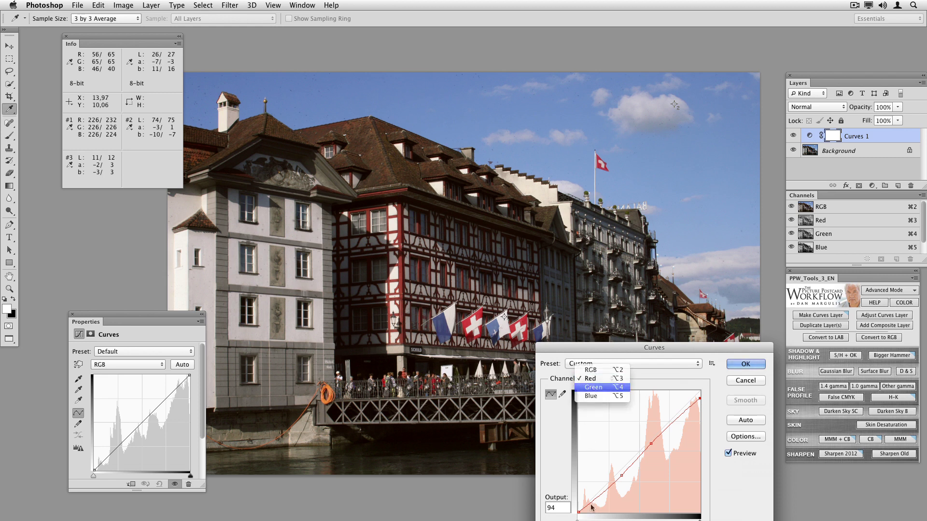
drag(602, 344, 600, 290)
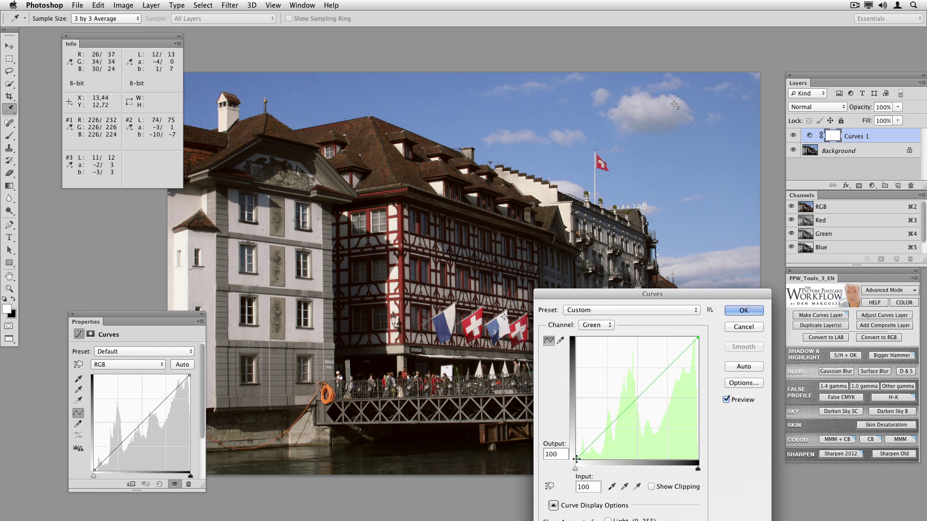
click(578, 458)
key(Right)
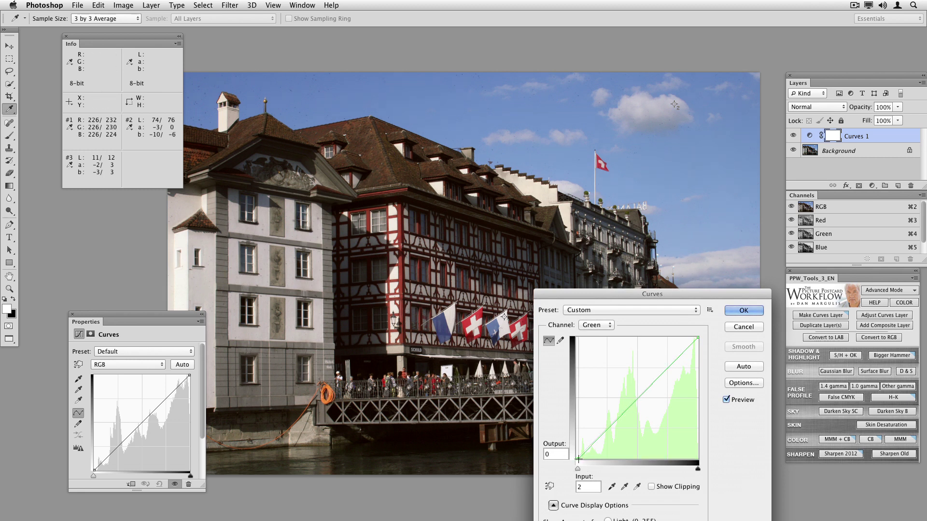
- Move the blue curve's light endpoint to input 3 at output 0, and apply the curves adjustment
click(595, 329)
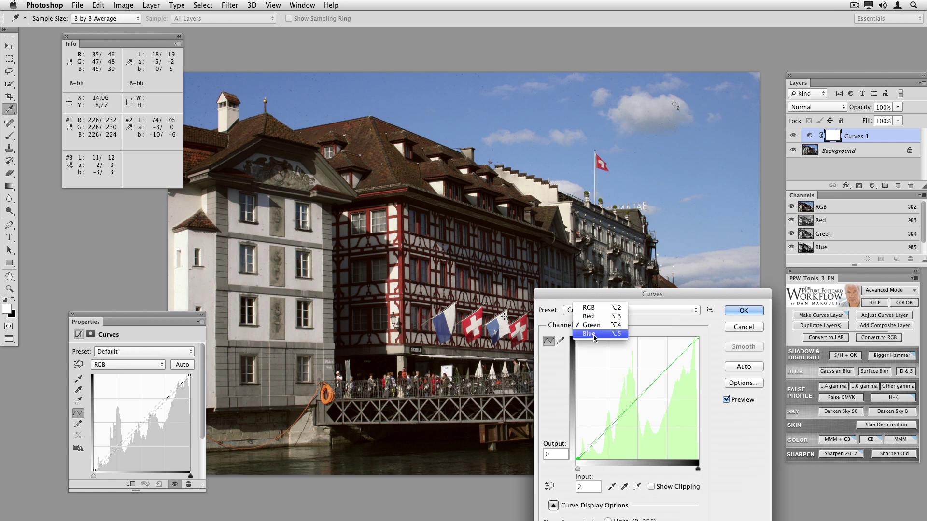
click(596, 338)
click(577, 458)
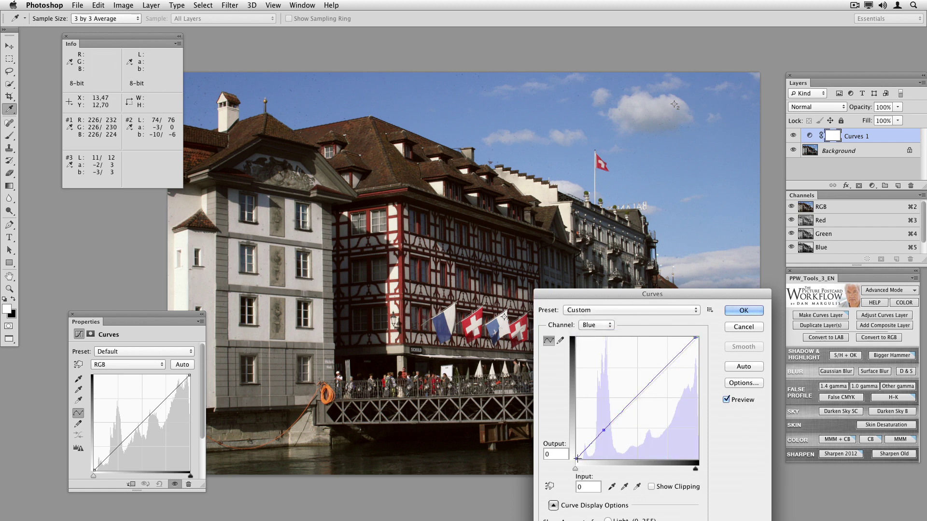
key(Right)
key(Right)
key(Right)
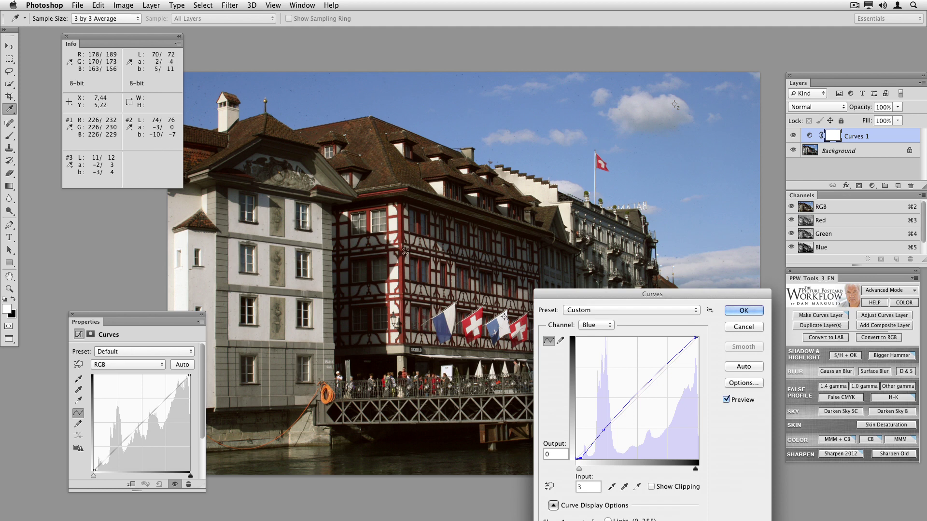
click(757, 311)
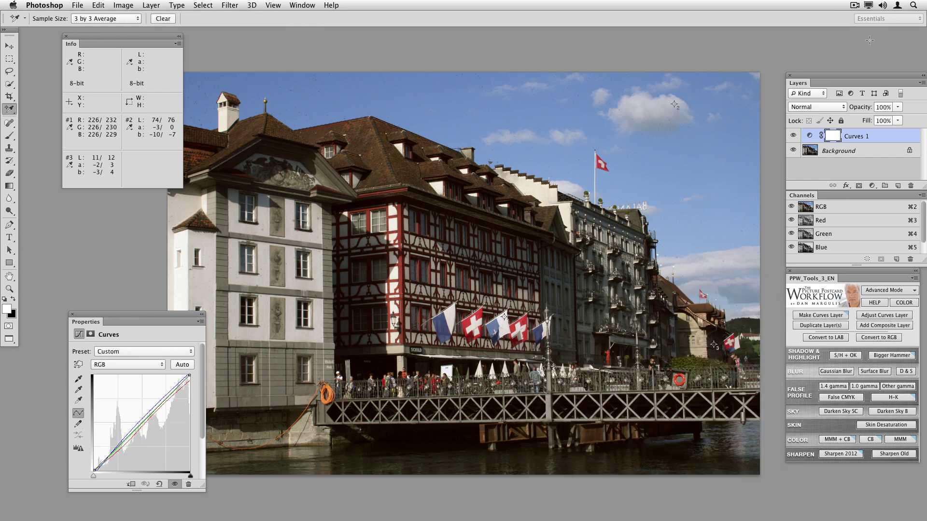
- Set the Curves 1 layer's blend mode to Color, and toggle its visibility to compare the photo before and after correction
click(814, 103)
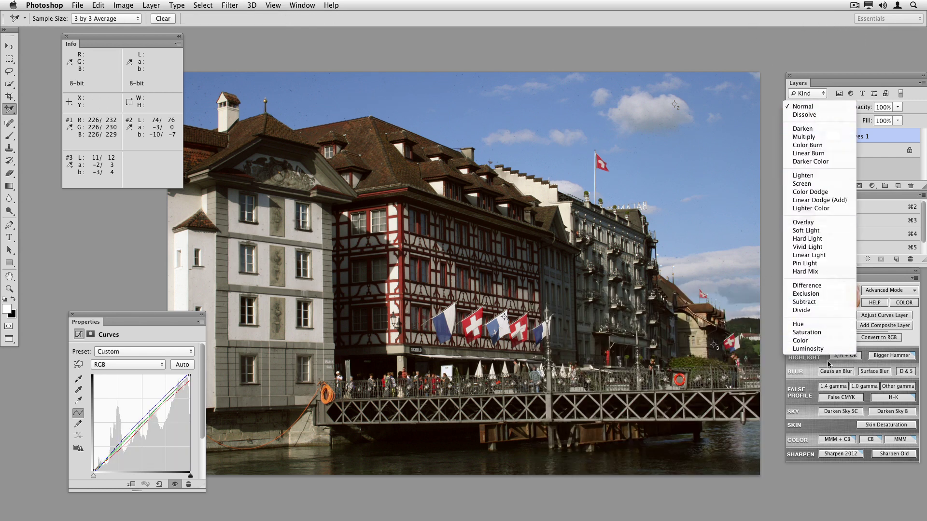
key(Escape)
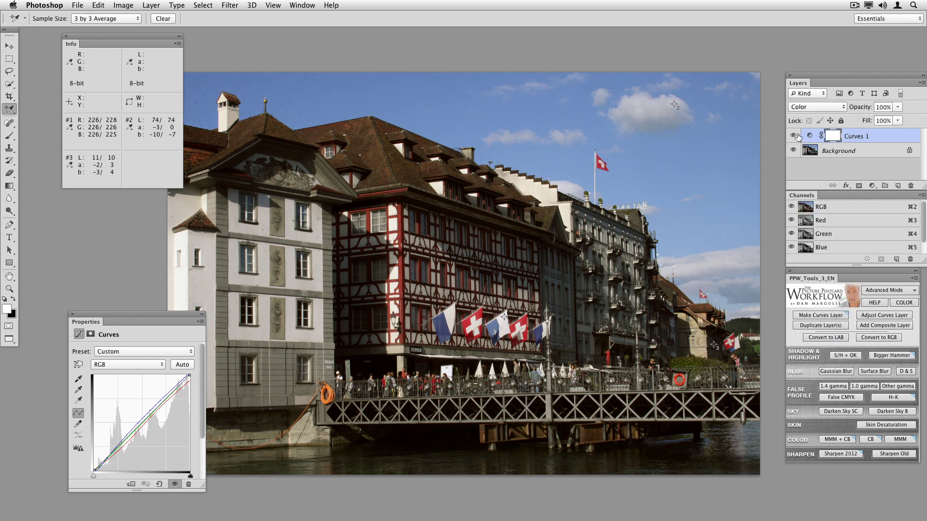
click(793, 137)
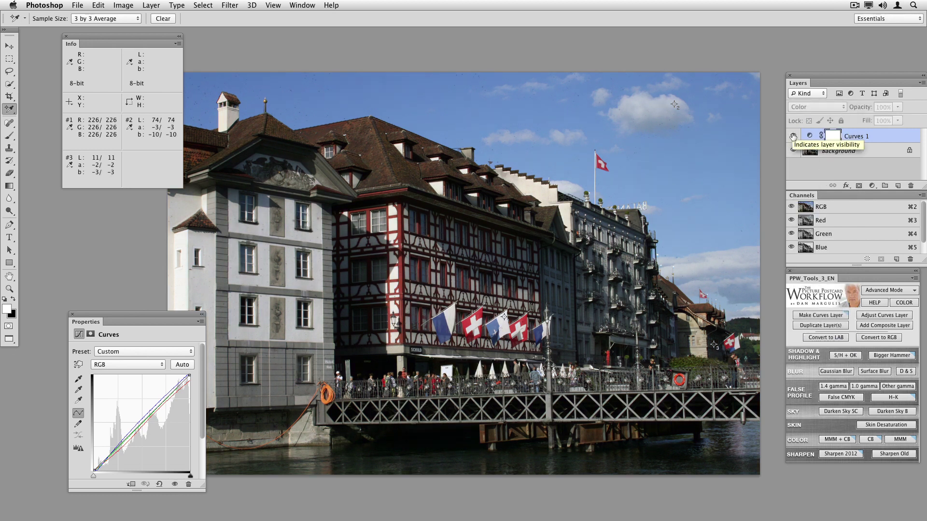
click(794, 136)
click(792, 137)
click(793, 137)
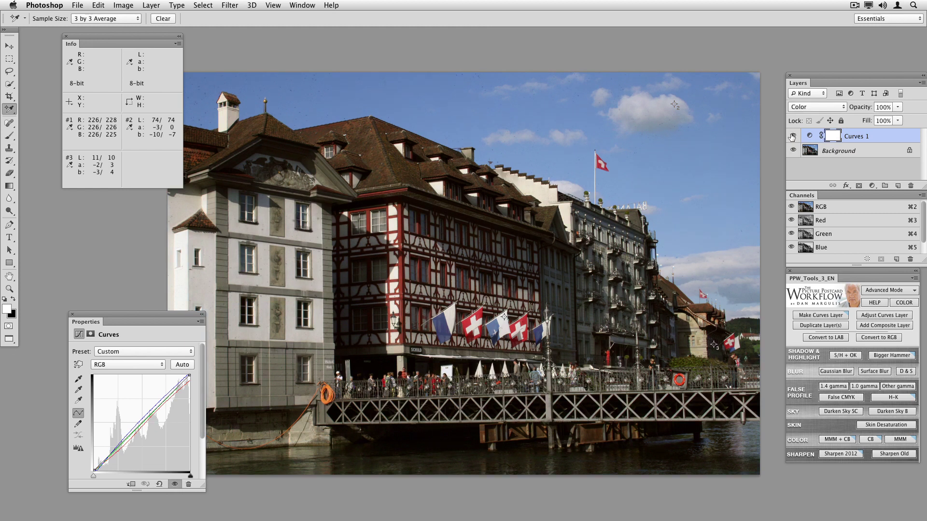
click(793, 138)
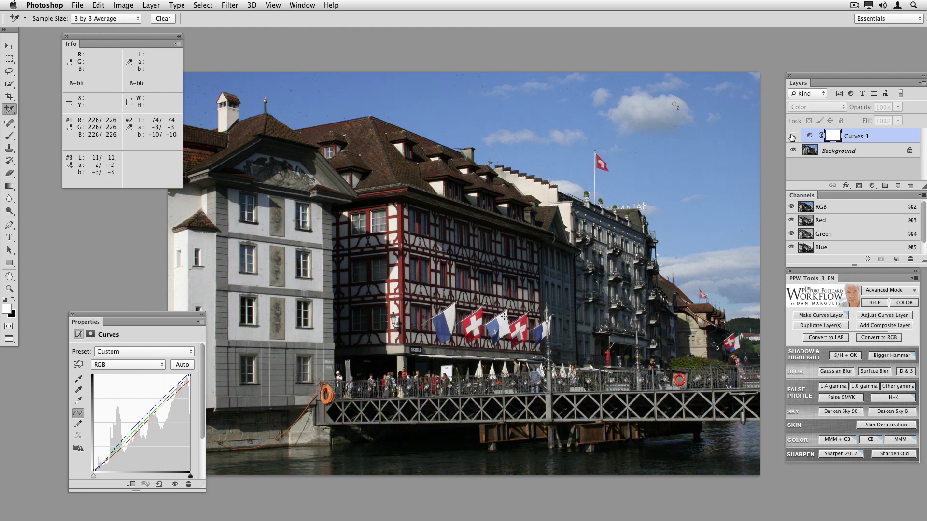
click(792, 137)
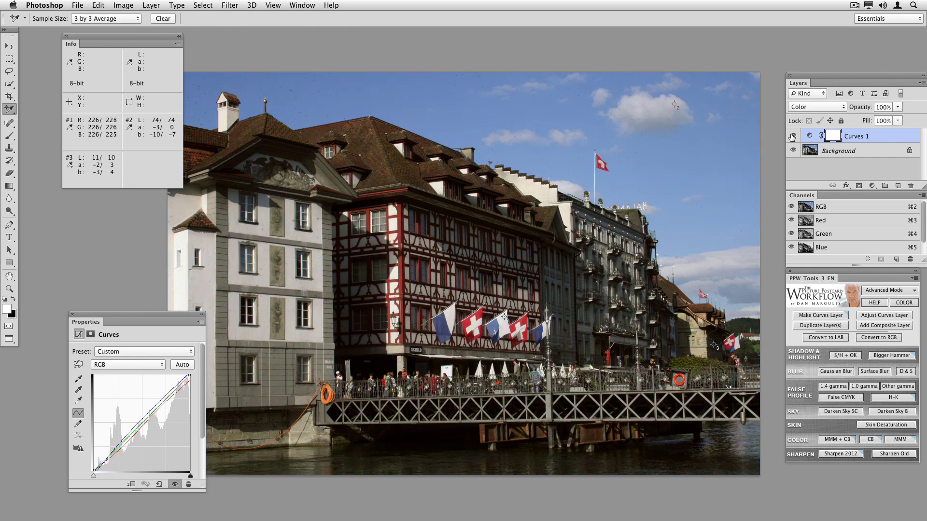